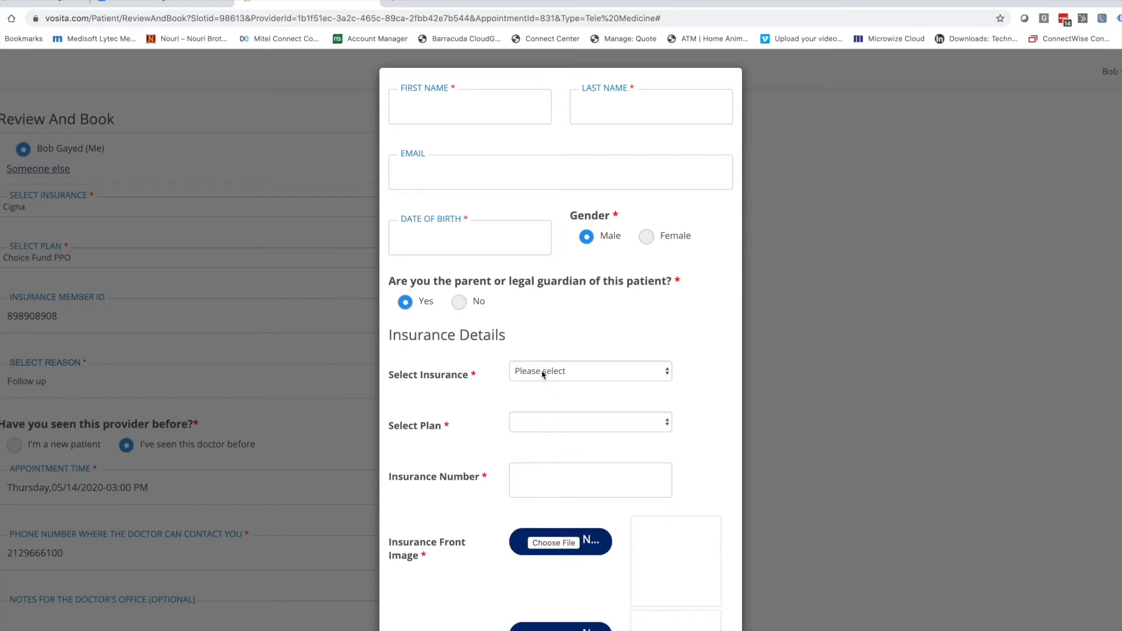
Scroll through the Someone else patient form on the Review And Book page.
{"action": "scroll", "coordinate": [545, 384], "scroll_direction": "down", "scroll_amount": 3}
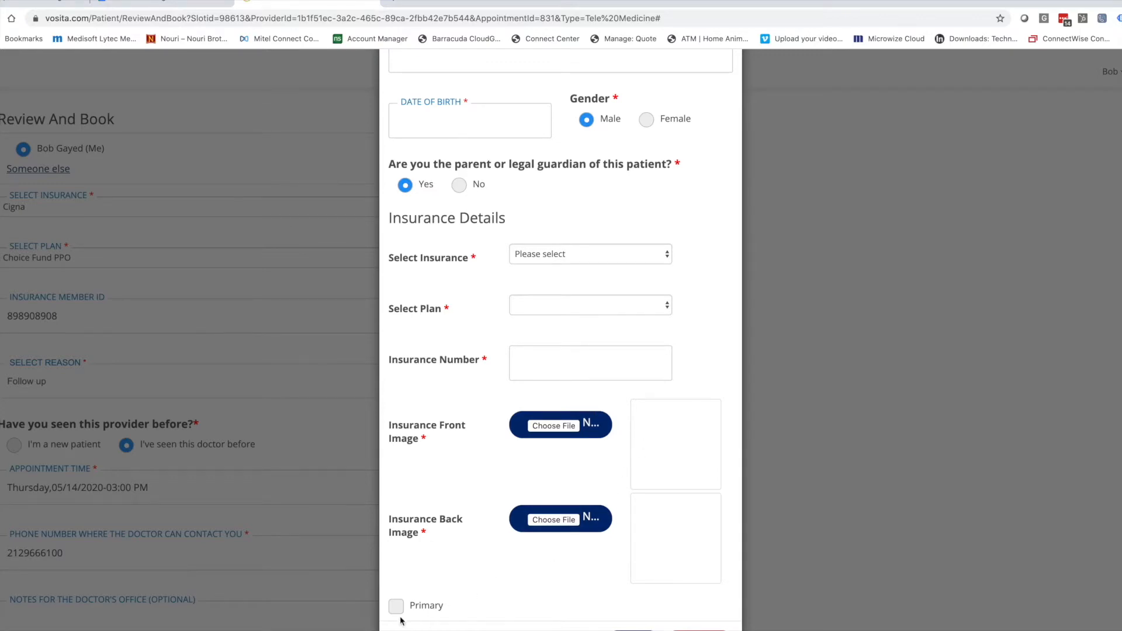
{"action": "scroll", "coordinate": [521, 363], "scroll_direction": "up", "scroll_amount": 2}
{"action": "scroll", "coordinate": [518, 358], "scroll_direction": "down", "scroll_amount": 1}
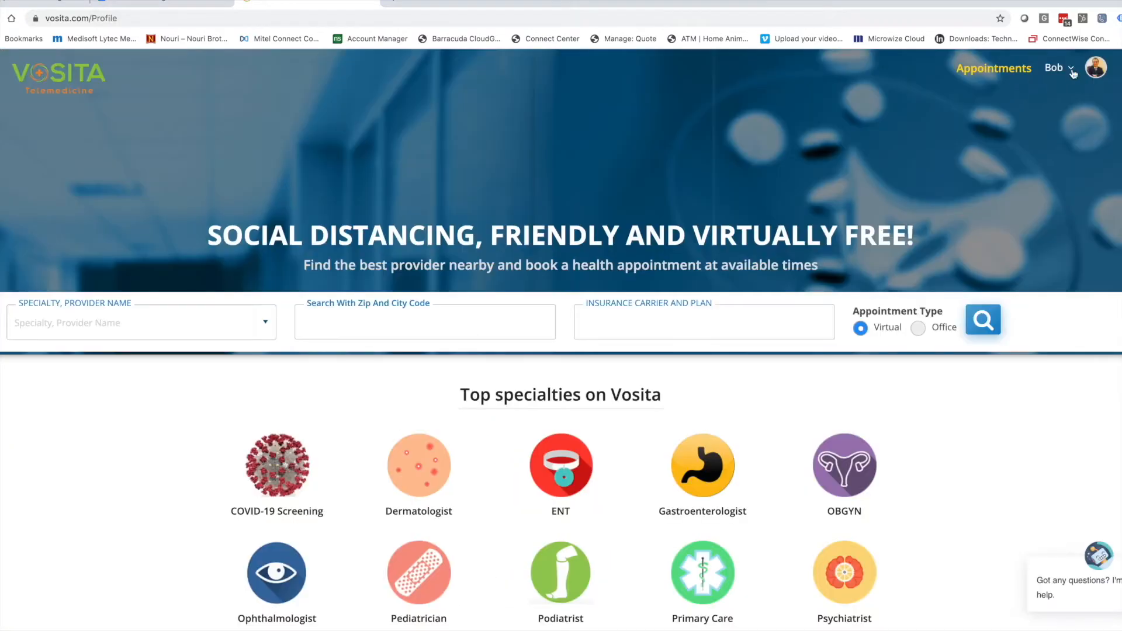
Open the patient profile from the account menu and keep Dollar as the copay type.
{"action": "left_click", "coordinate": [1071, 69]}
{"action": "left_click", "coordinate": [992, 82]}
{"action": "scroll", "coordinate": [671, 351], "scroll_direction": "down", "scroll_amount": 2}
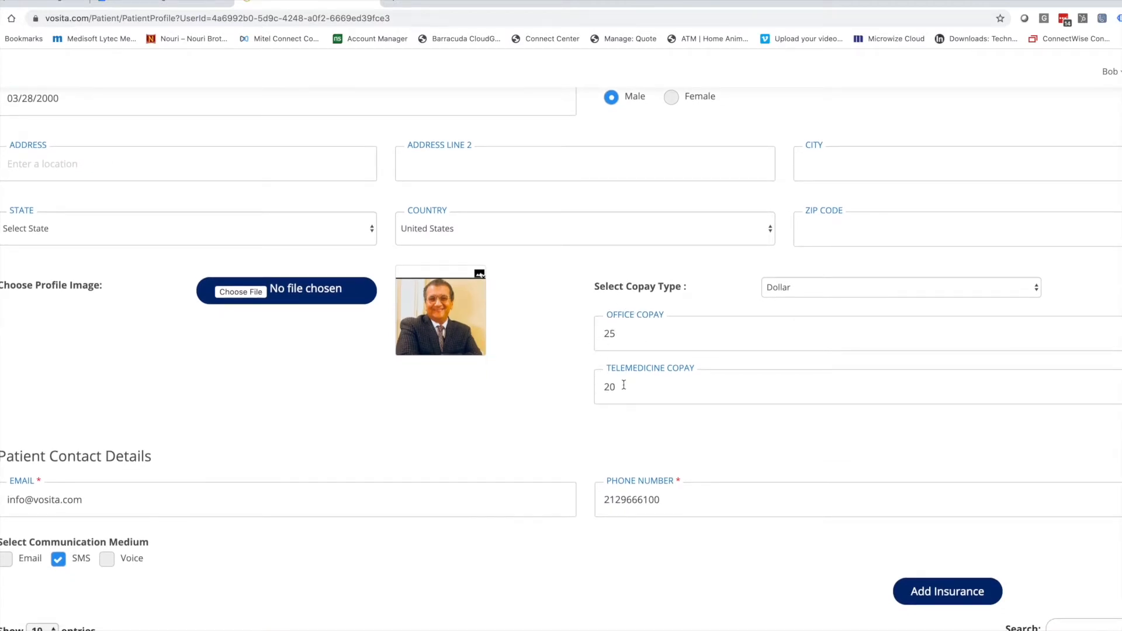
{"action": "left_click", "coordinate": [796, 289]}
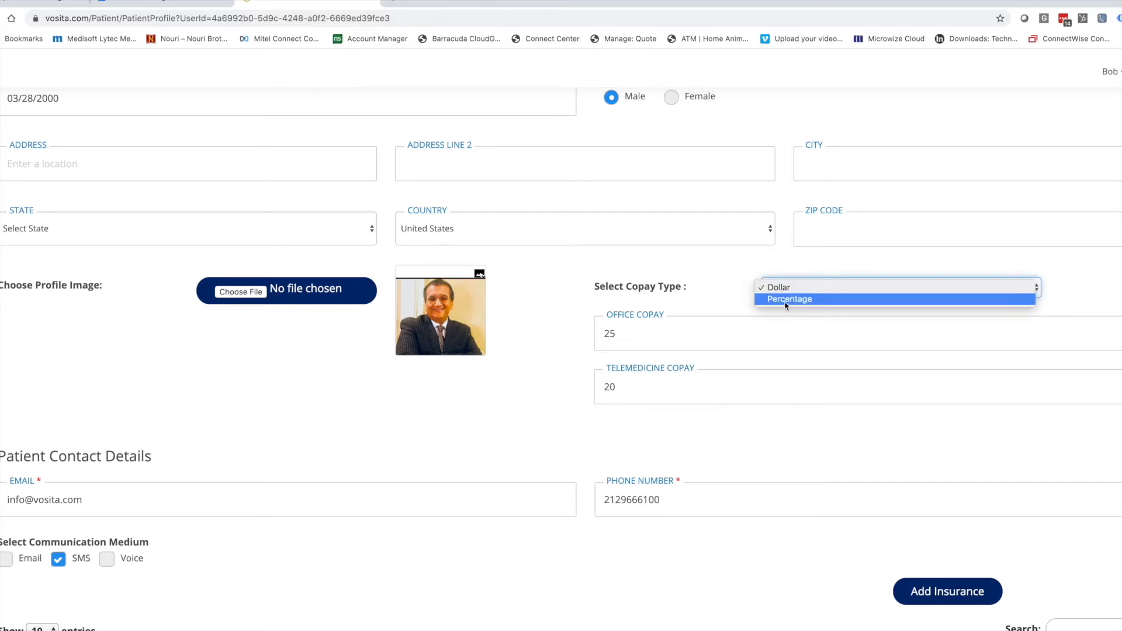
{"action": "left_click", "coordinate": [727, 280]}
Review the Cigna insurance table further down, then return to the top of the profile.
{"action": "scroll", "coordinate": [14, 497], "scroll_direction": "down", "scroll_amount": 3}
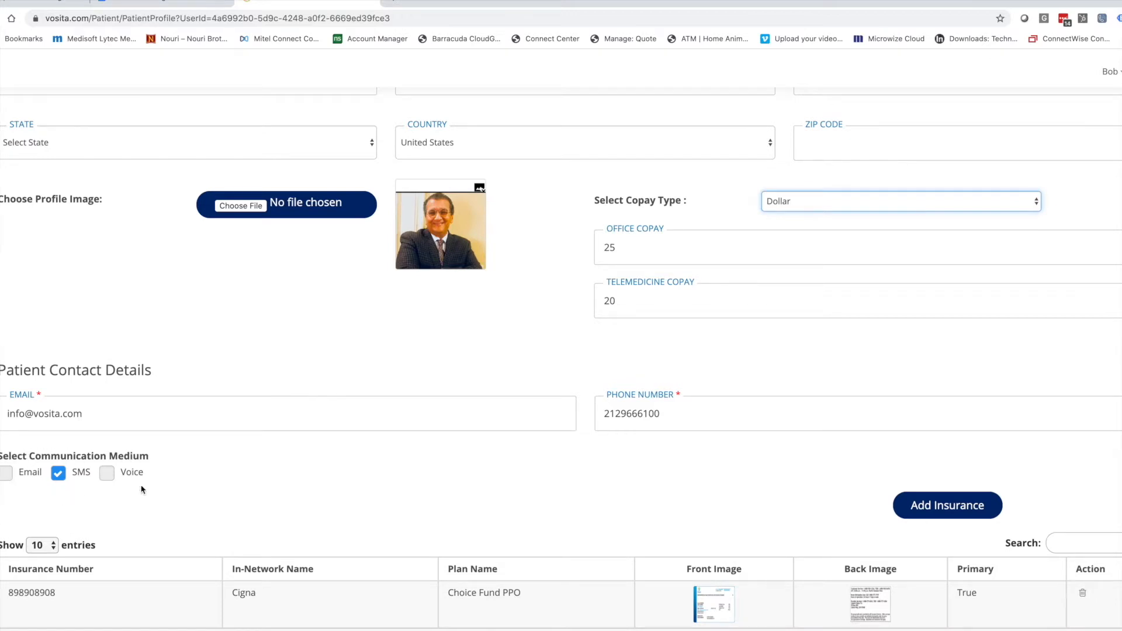
{"action": "scroll", "coordinate": [142, 489], "scroll_direction": "down", "scroll_amount": 1}
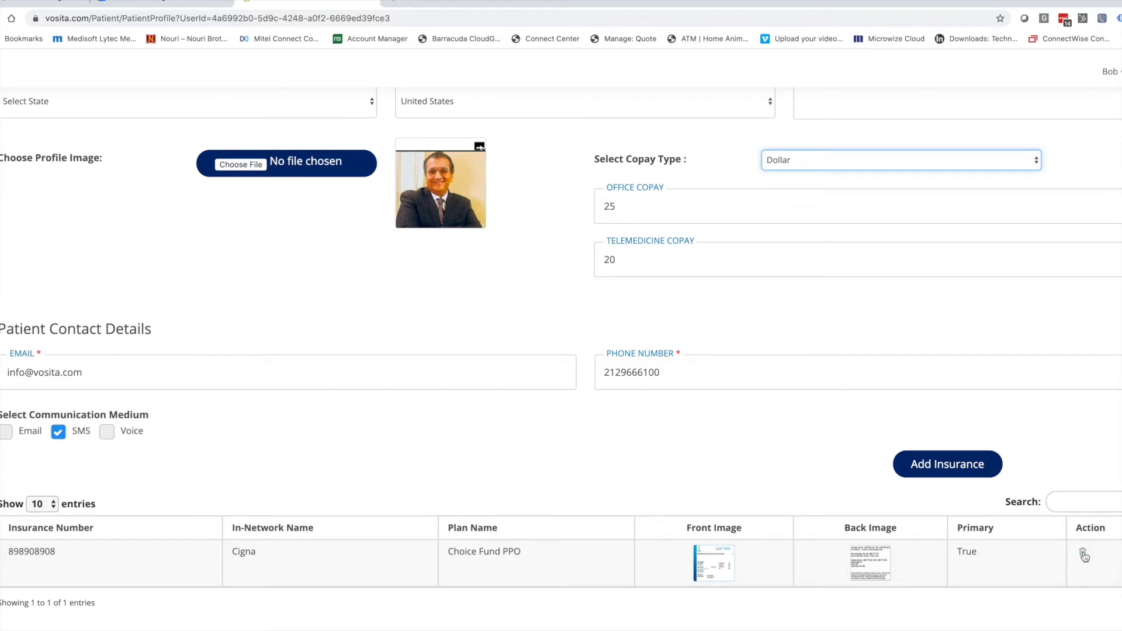
{"action": "key", "text": "Home"}
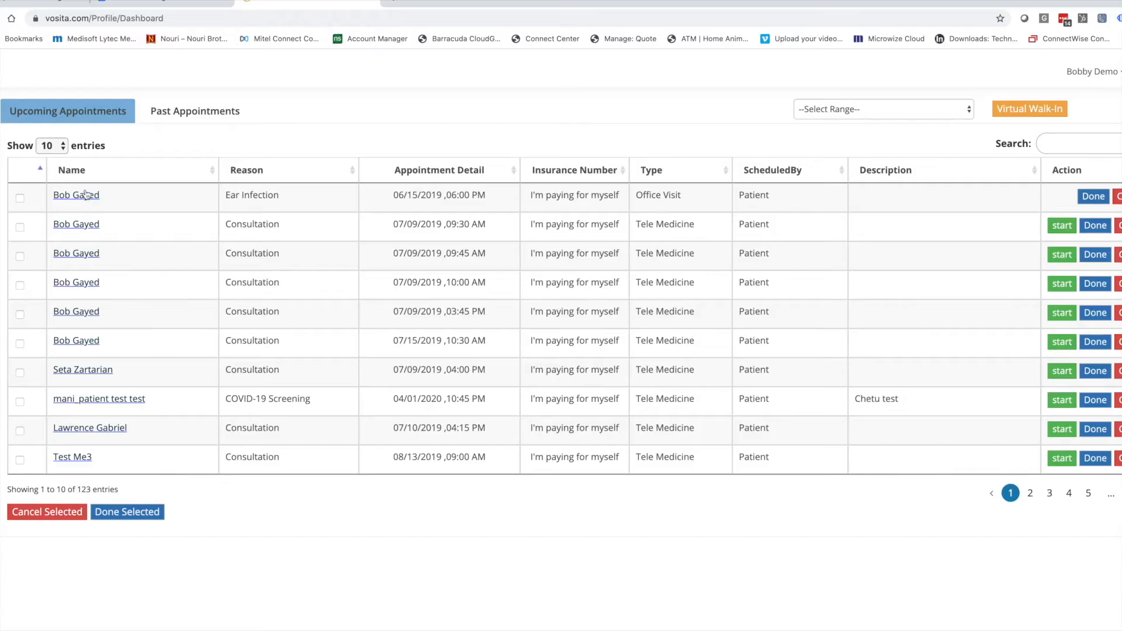
View the first patient's details, then filter appointments by Today, This Week and This Month.
{"action": "left_click", "coordinate": [82, 199]}
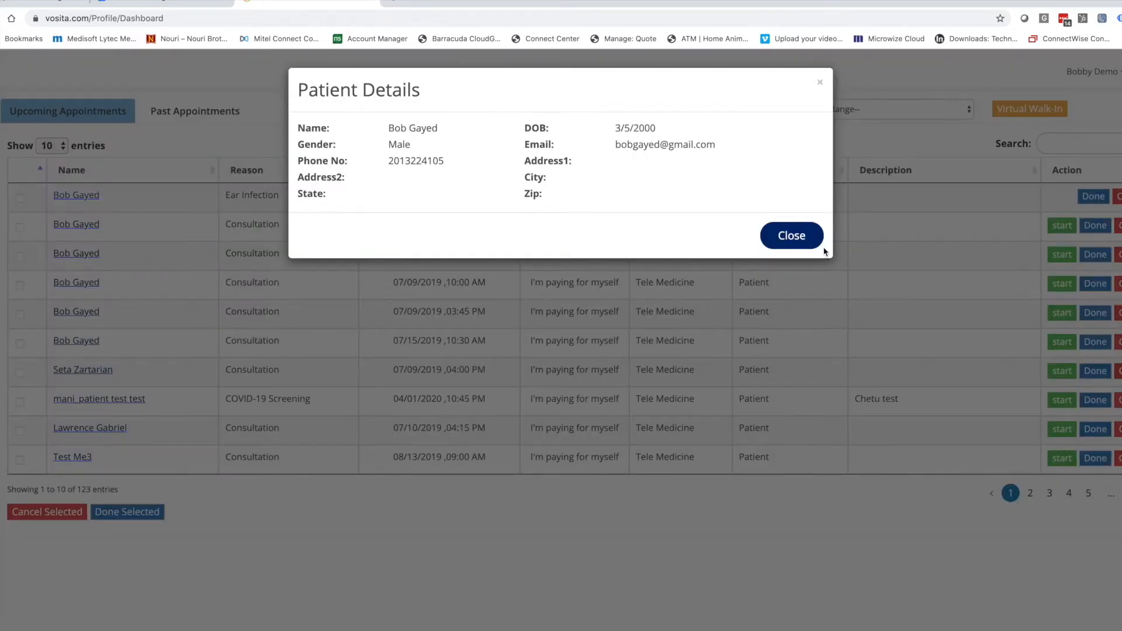
{"action": "left_click", "coordinate": [792, 236]}
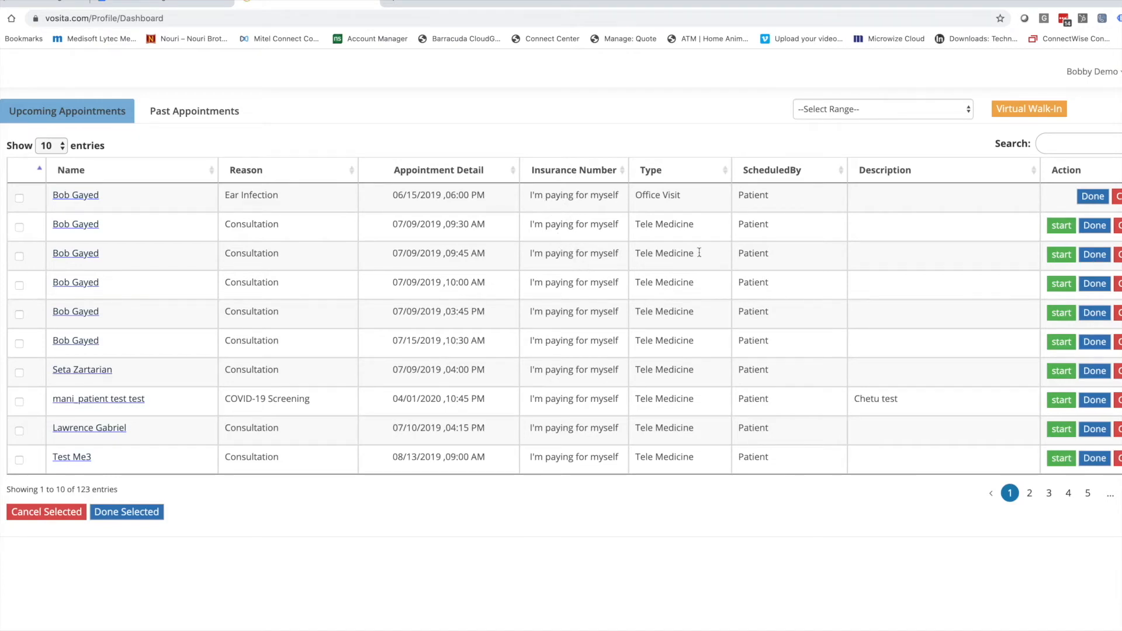
{"action": "left_click", "coordinate": [851, 113]}
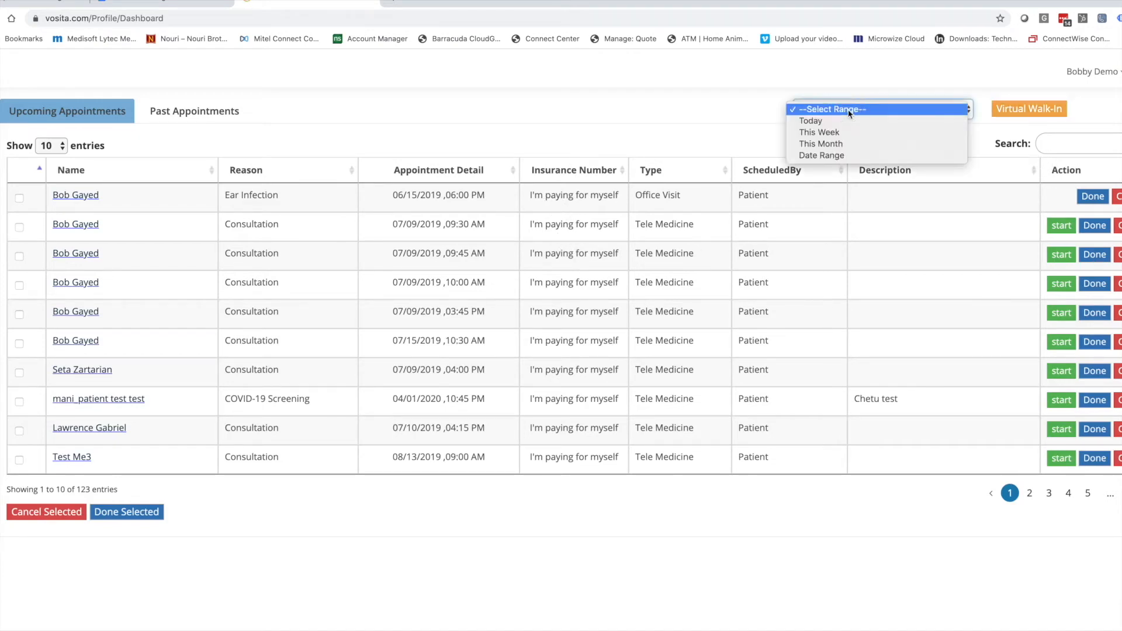
{"action": "left_click", "coordinate": [813, 123]}
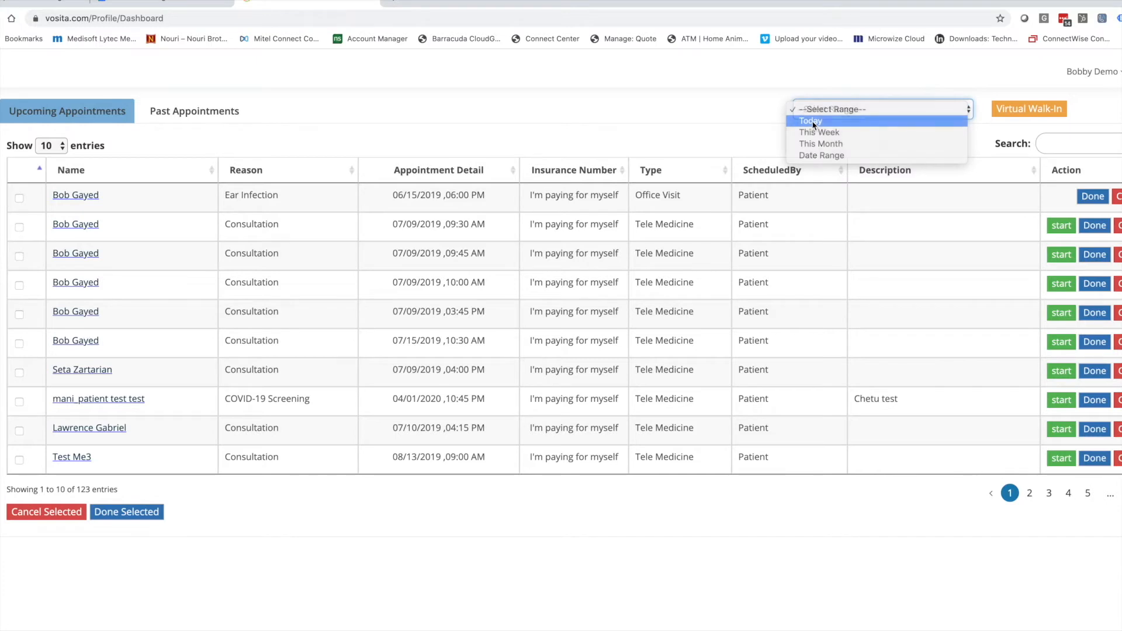
{"action": "left_click", "coordinate": [818, 125]}
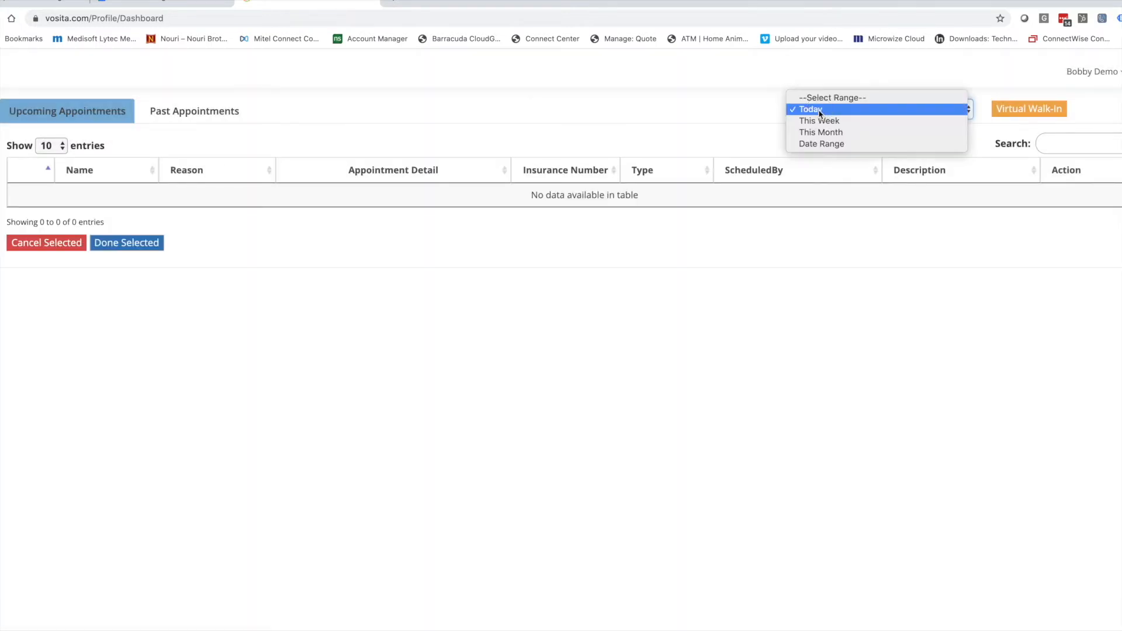
{"action": "left_click", "coordinate": [823, 120]}
{"action": "left_click", "coordinate": [822, 121]}
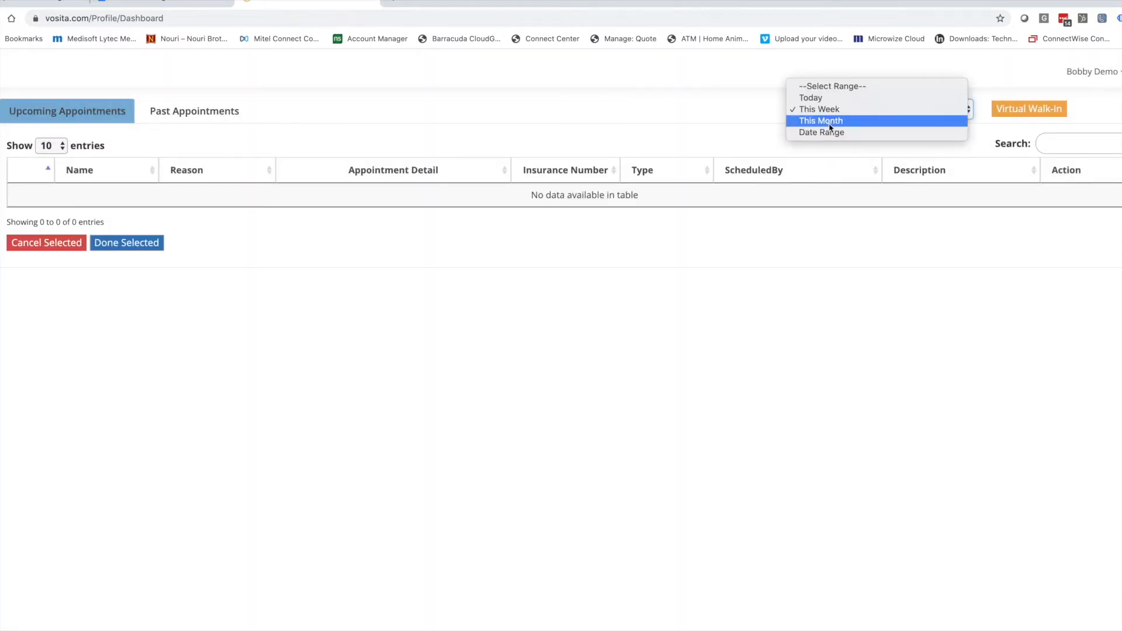
{"action": "left_click", "coordinate": [825, 121]}
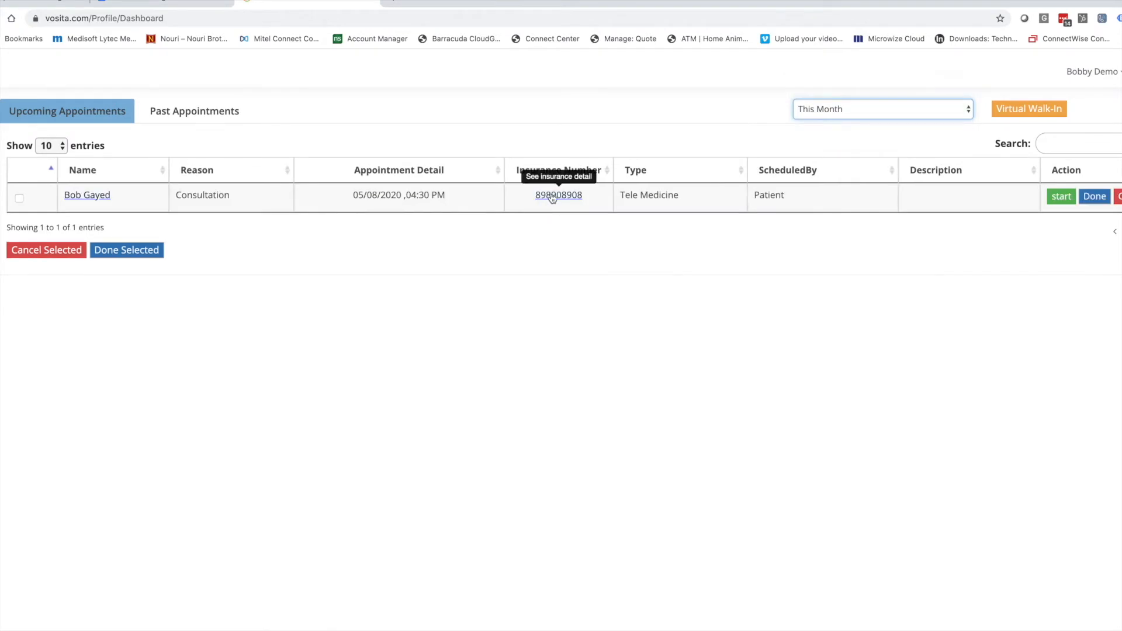
Check the appointment's insurance details, then switch the filter to Date Range.
{"action": "left_click", "coordinate": [544, 196]}
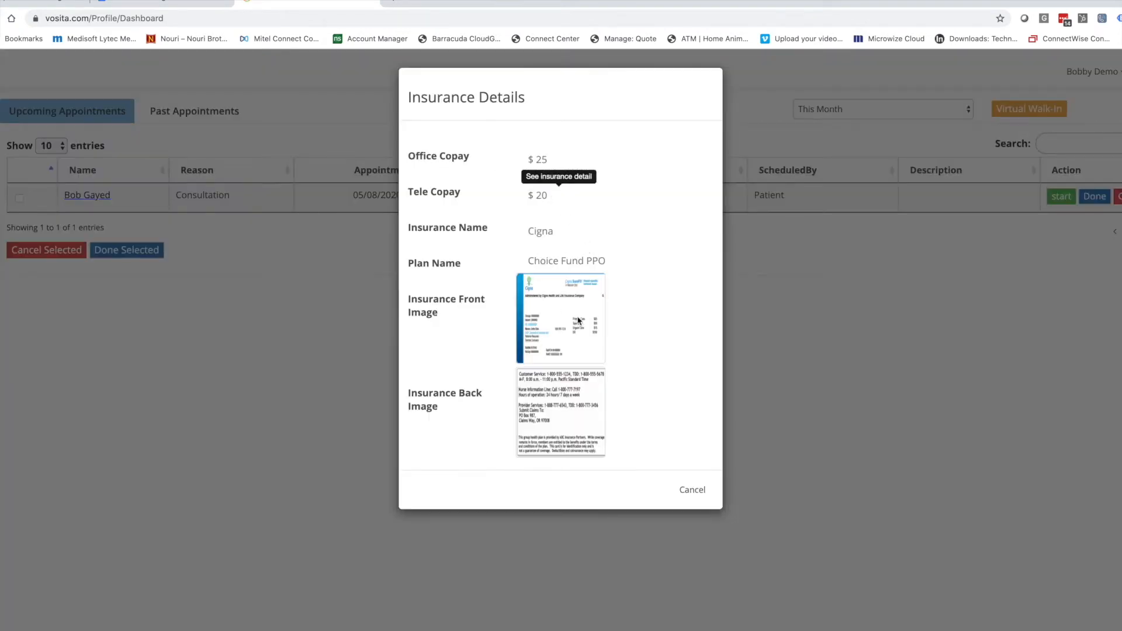
{"action": "left_click", "coordinate": [818, 111]}
{"action": "left_click", "coordinate": [819, 110]}
{"action": "left_click", "coordinate": [816, 122]}
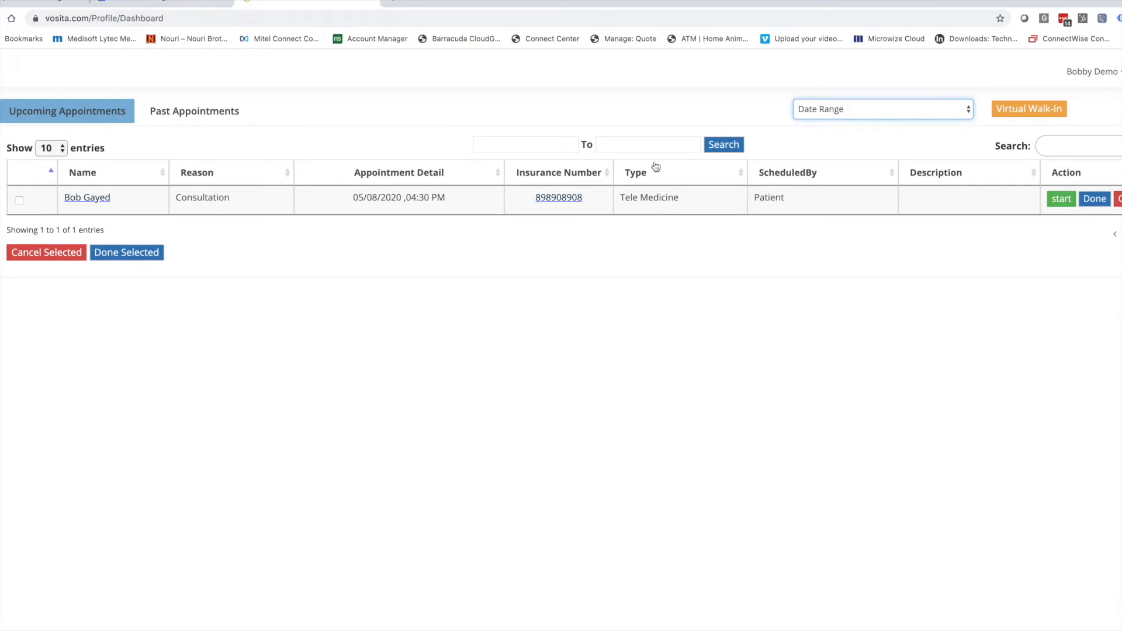
Search upcoming appointments from 04/01/2020 to 05/14/2020.
{"action": "left_click", "coordinate": [529, 144]}
{"action": "left_click", "coordinate": [483, 169]}
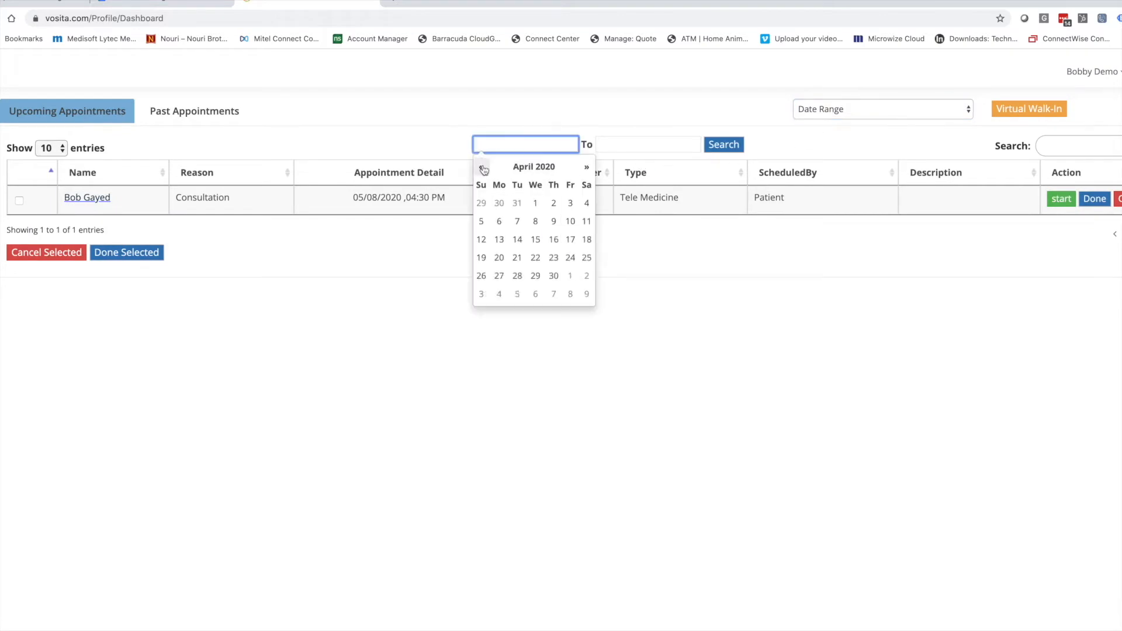
{"action": "left_click", "coordinate": [535, 203]}
{"action": "left_click", "coordinate": [634, 144]}
{"action": "left_click", "coordinate": [677, 239]}
{"action": "left_click", "coordinate": [724, 145]}
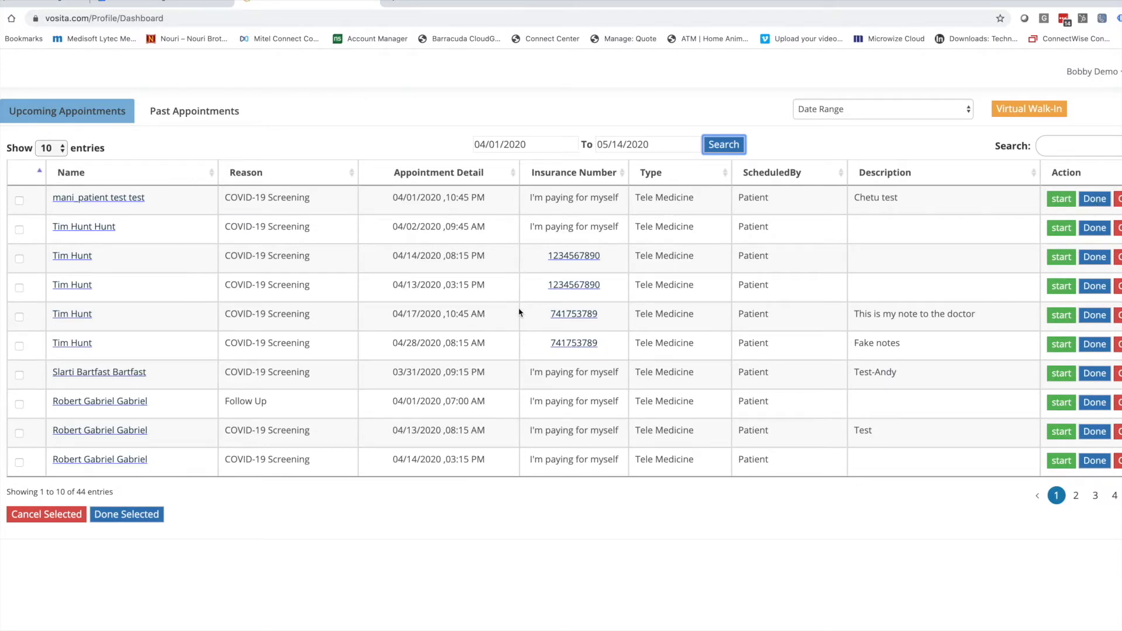
Select the first six listed appointments and mark them as done, confirming the move to past.
{"action": "left_click", "coordinate": [19, 201]}
{"action": "left_click", "coordinate": [20, 229]}
{"action": "left_click", "coordinate": [19, 258]}
{"action": "left_click", "coordinate": [19, 288]}
{"action": "left_click", "coordinate": [19, 317]}
{"action": "left_click", "coordinate": [19, 346]}
{"action": "left_click", "coordinate": [127, 514]}
{"action": "left_click", "coordinate": [672, 444]}
On the Past Appointments tab, filter by This Month, then switch to Date Range.
{"action": "left_click", "coordinate": [180, 115]}
{"action": "left_click", "coordinate": [181, 115]}
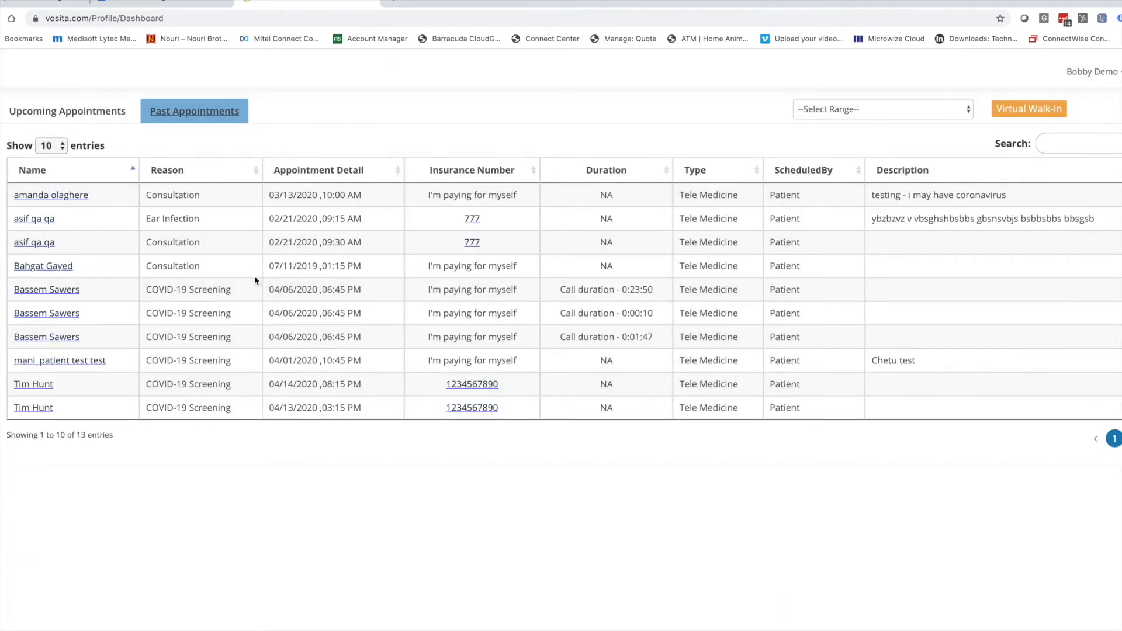
{"action": "left_click", "coordinate": [872, 109]}
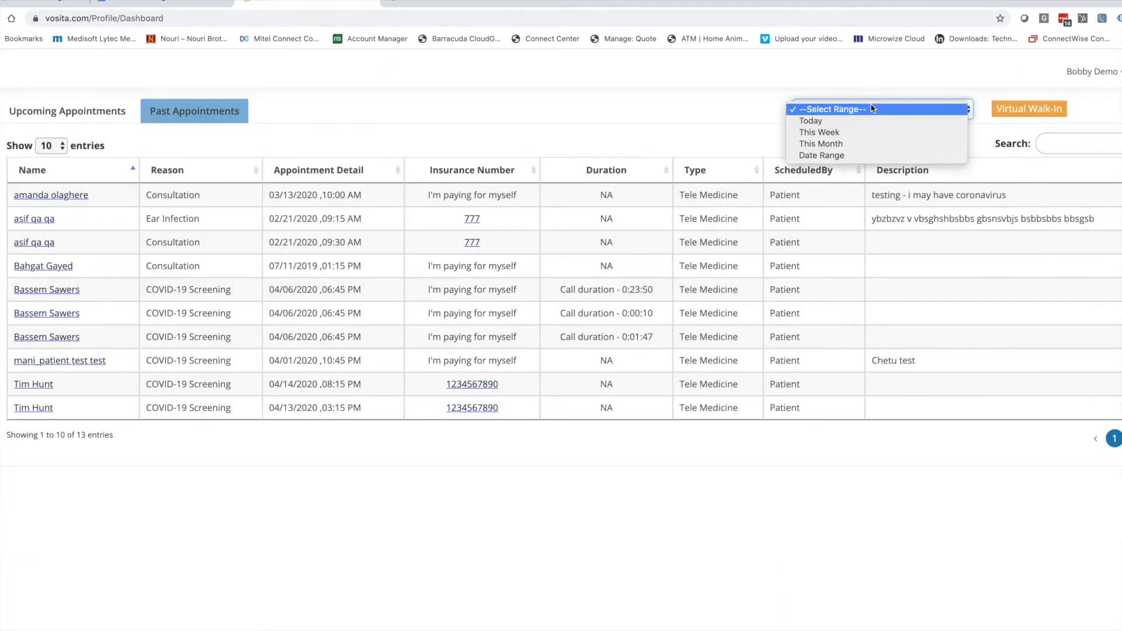
{"action": "left_click", "coordinate": [859, 150]}
{"action": "left_click", "coordinate": [851, 115]}
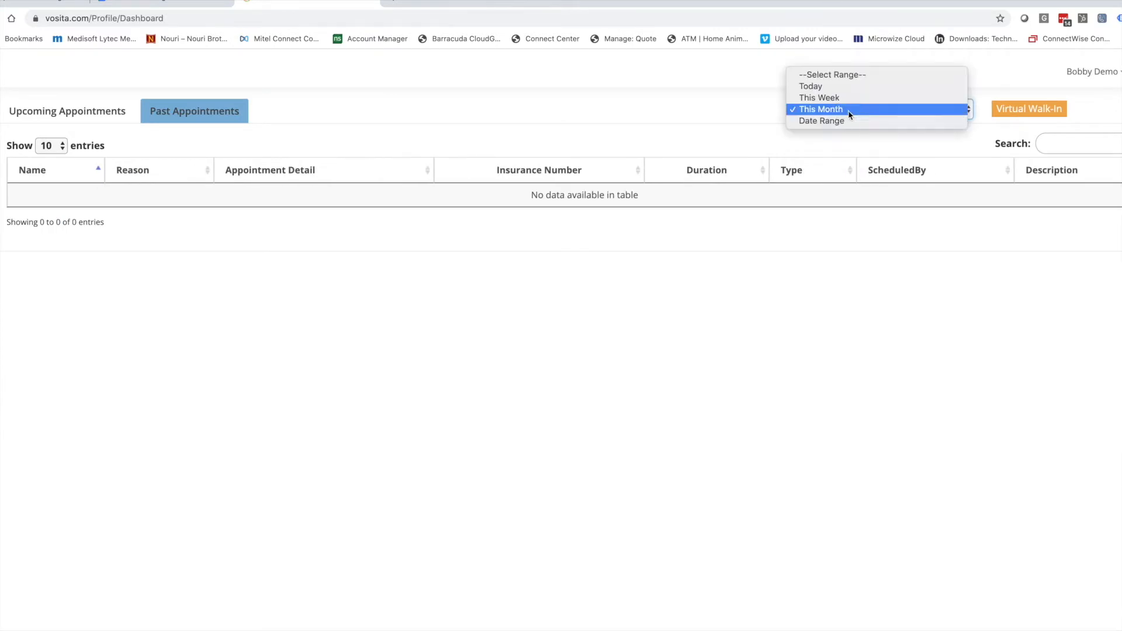
{"action": "left_click", "coordinate": [850, 122]}
Set the past appointments range from 04/01/2020 to 05/14/2020.
{"action": "left_click", "coordinate": [536, 143]}
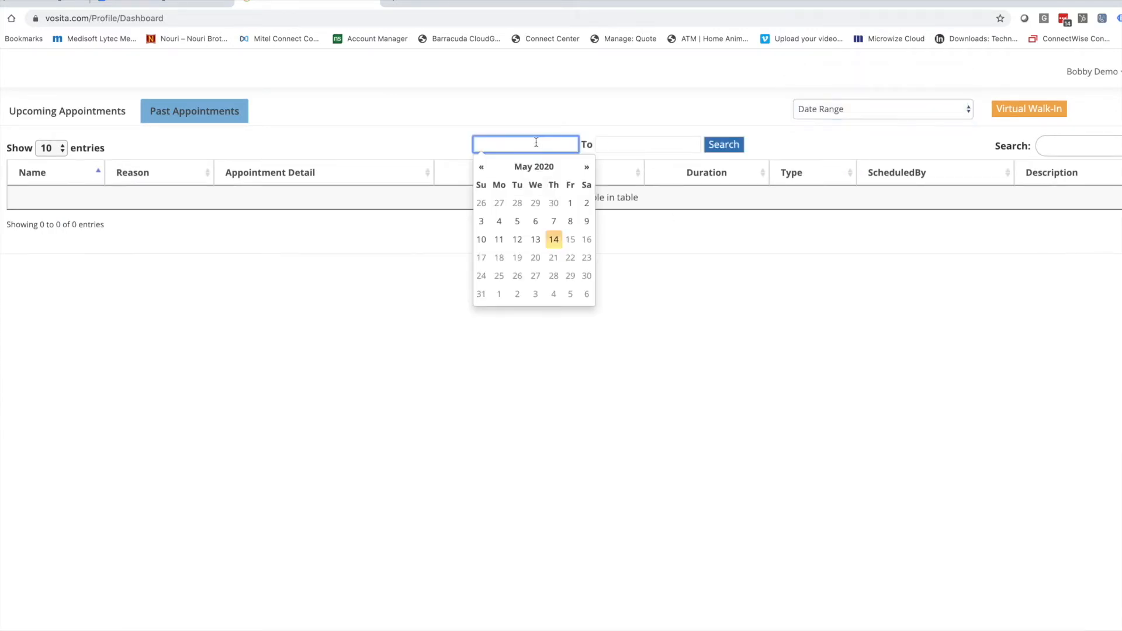
{"action": "left_click", "coordinate": [481, 167]}
{"action": "left_click", "coordinate": [535, 203]}
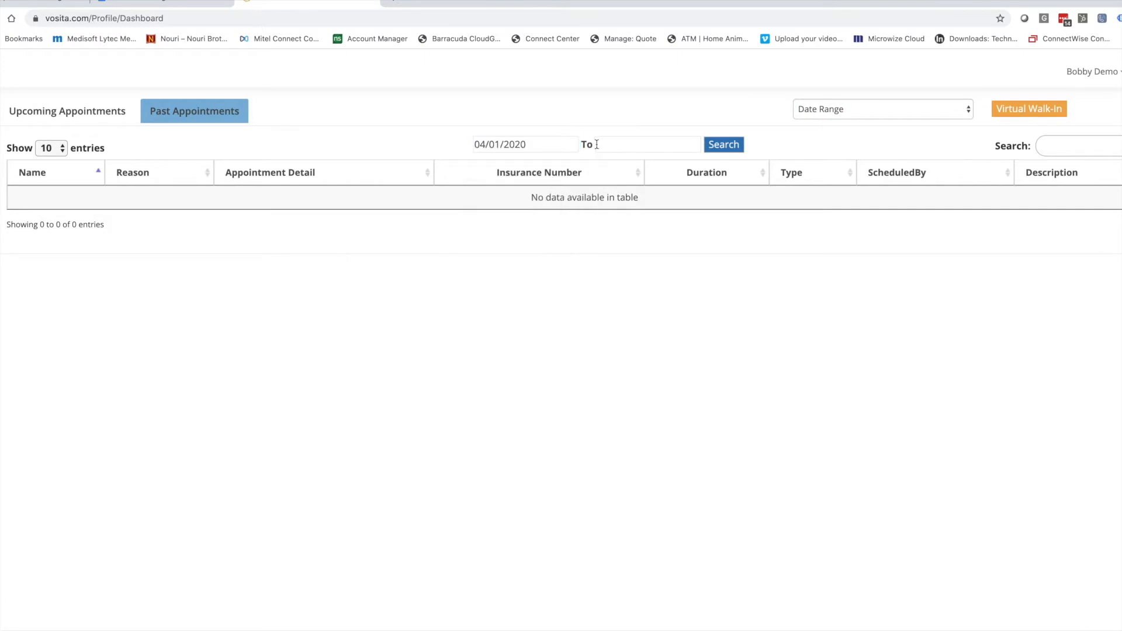
{"action": "left_click", "coordinate": [602, 144]}
{"action": "left_click", "coordinate": [674, 237]}
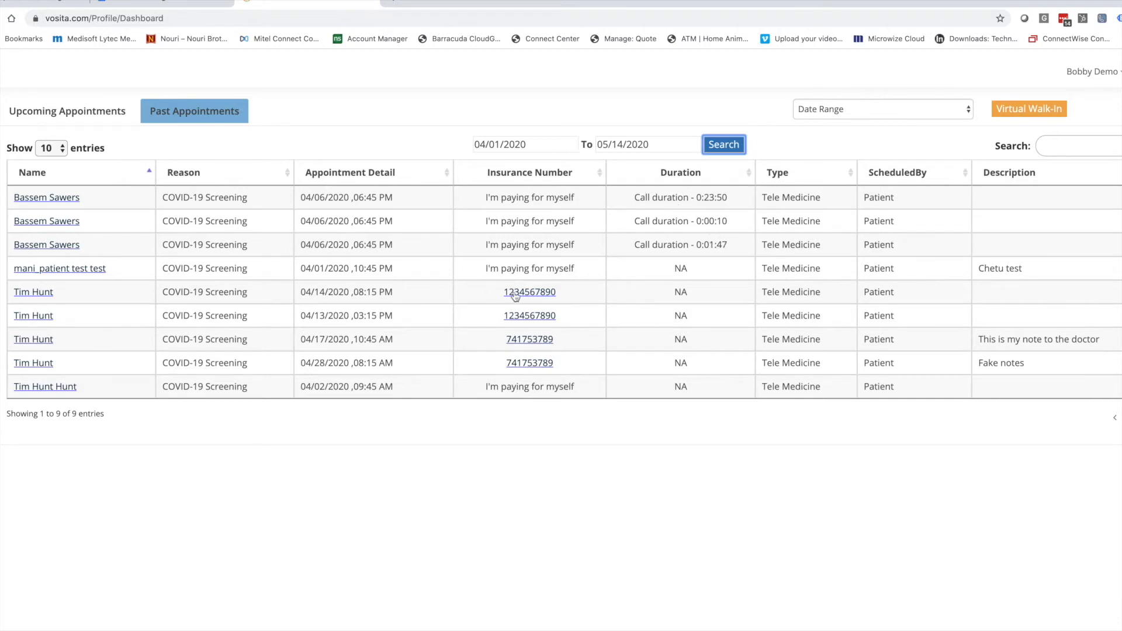
Start a virtual walk-in, invite the patient by their phone number, and call them.
{"action": "left_click", "coordinate": [1001, 111]}
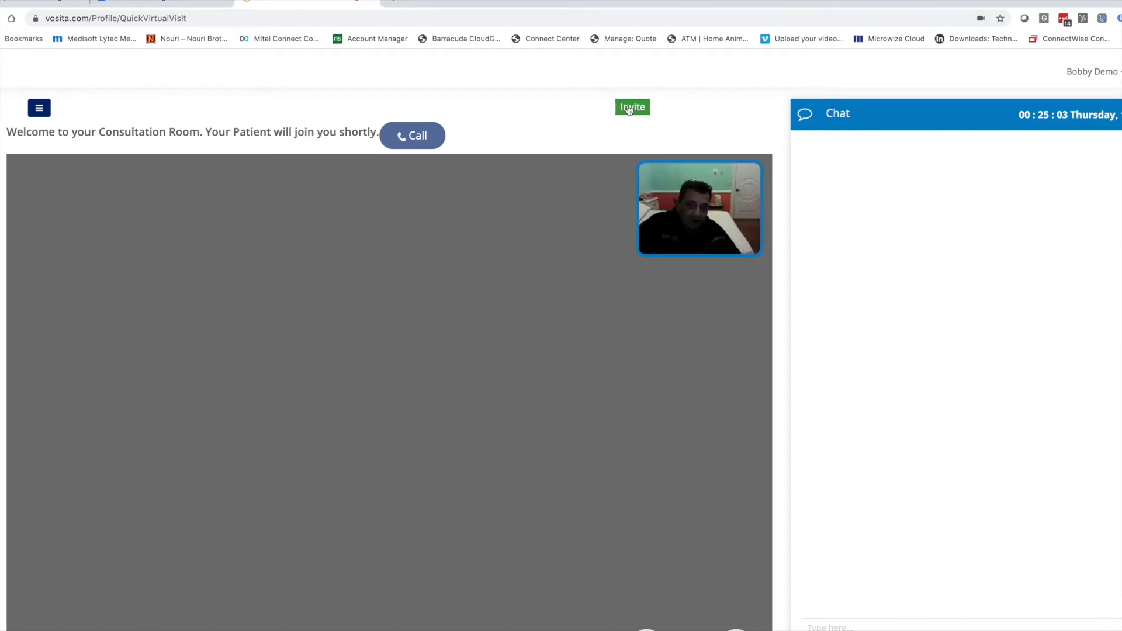
{"action": "left_click", "coordinate": [629, 110]}
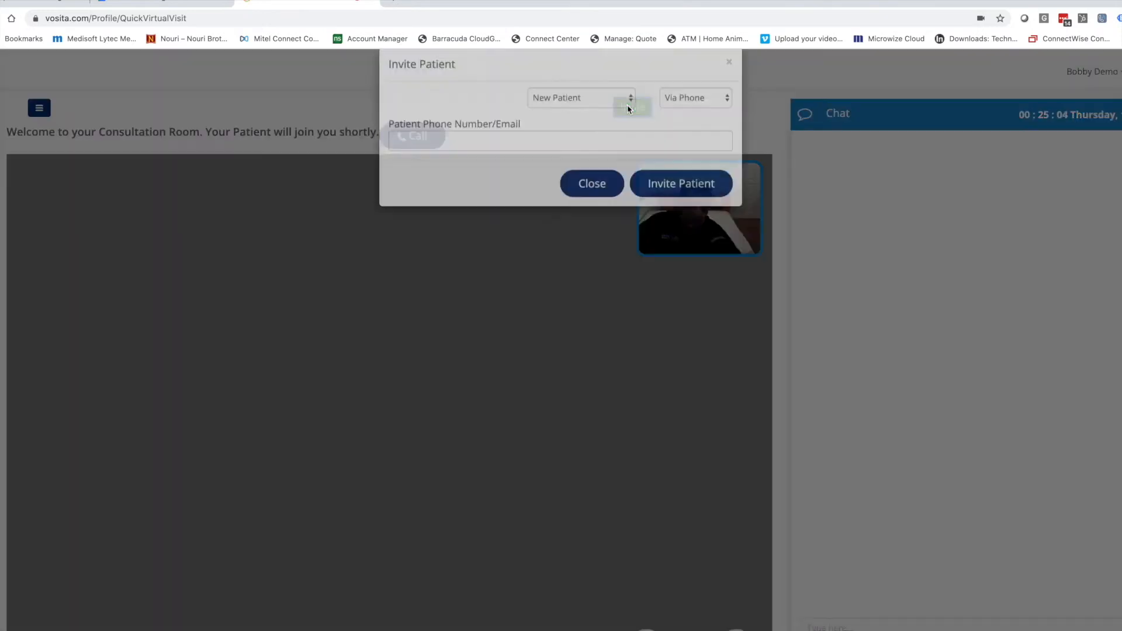
{"action": "left_click", "coordinate": [548, 118]}
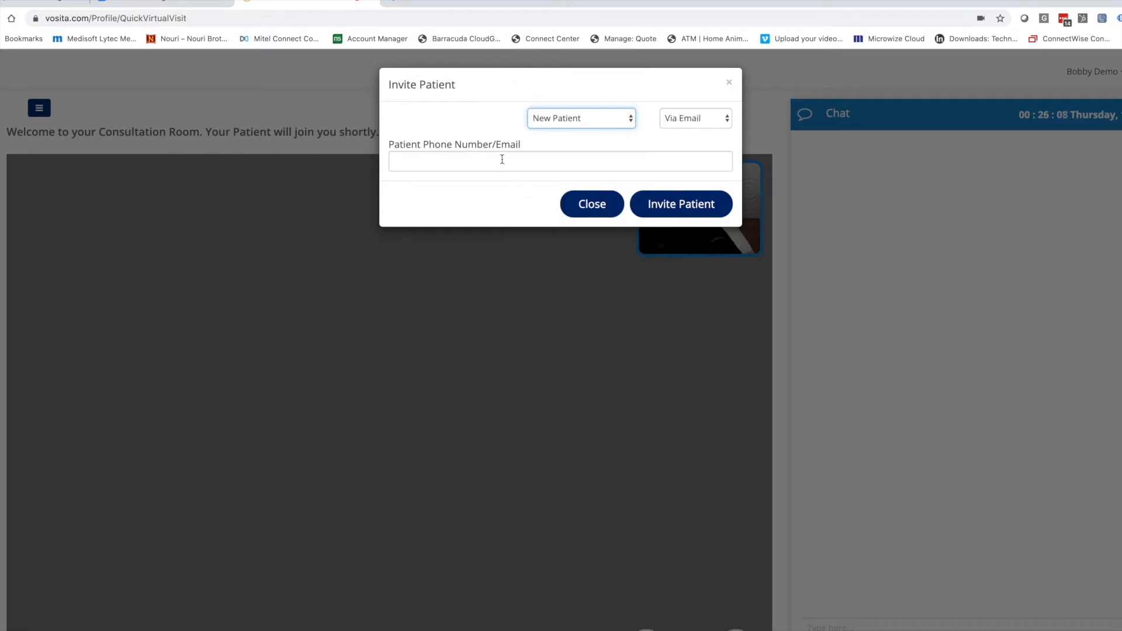
{"action": "left_click", "coordinate": [501, 160]}
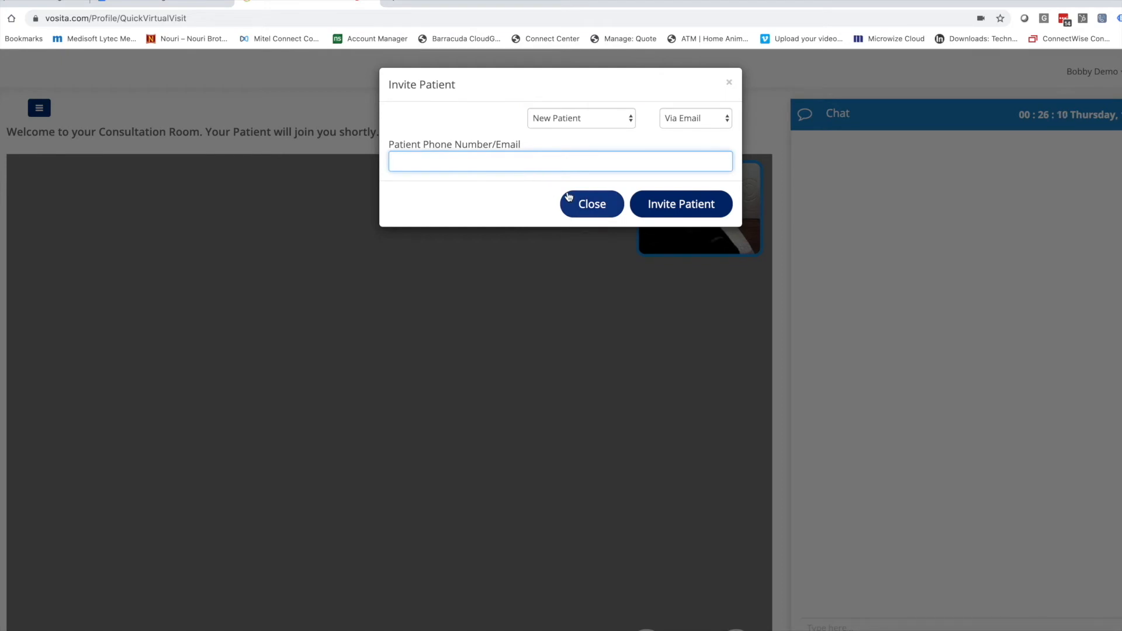
{"action": "left_click", "coordinate": [675, 209]}
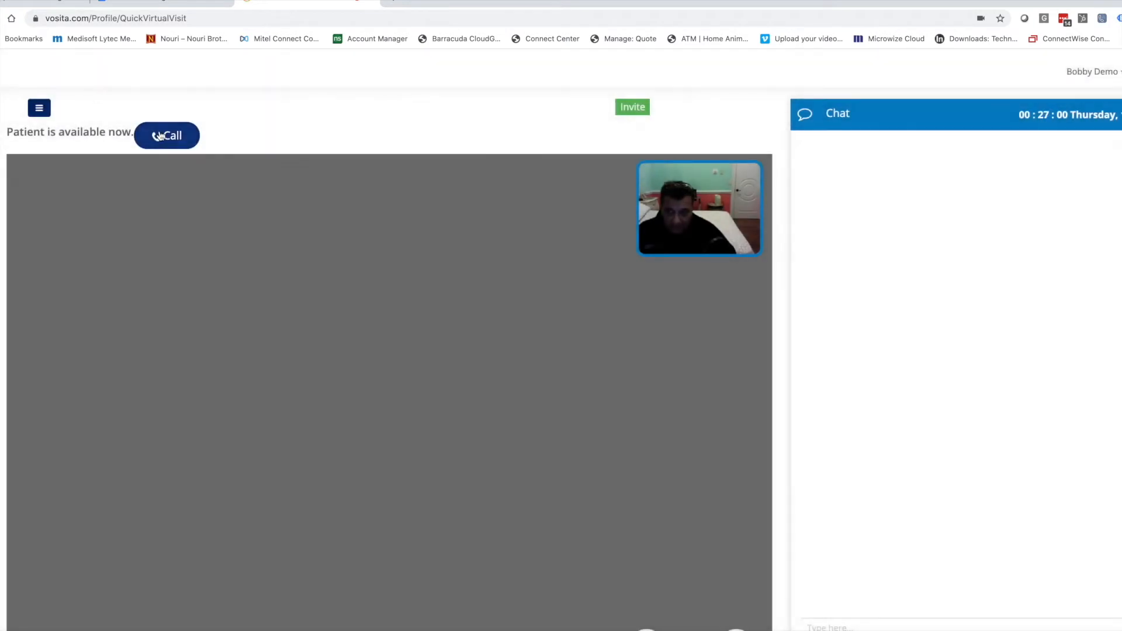
{"action": "left_click", "coordinate": [166, 135]}
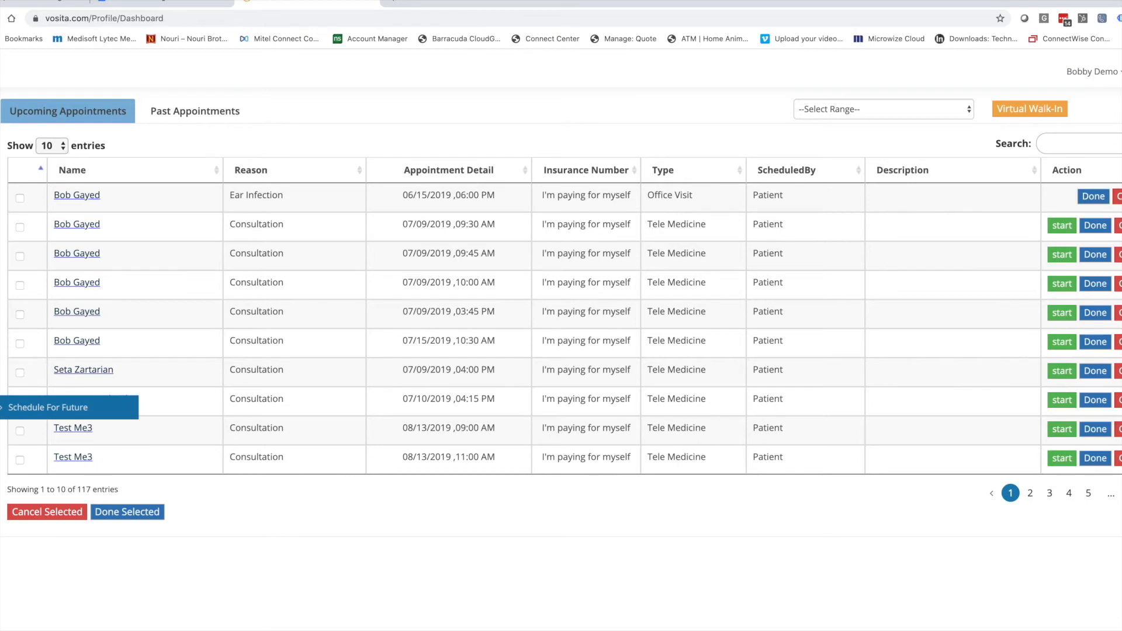
Start a future appointment for an existing patient and choose the invitation delivery method.
{"action": "left_click", "coordinate": [33, 414]}
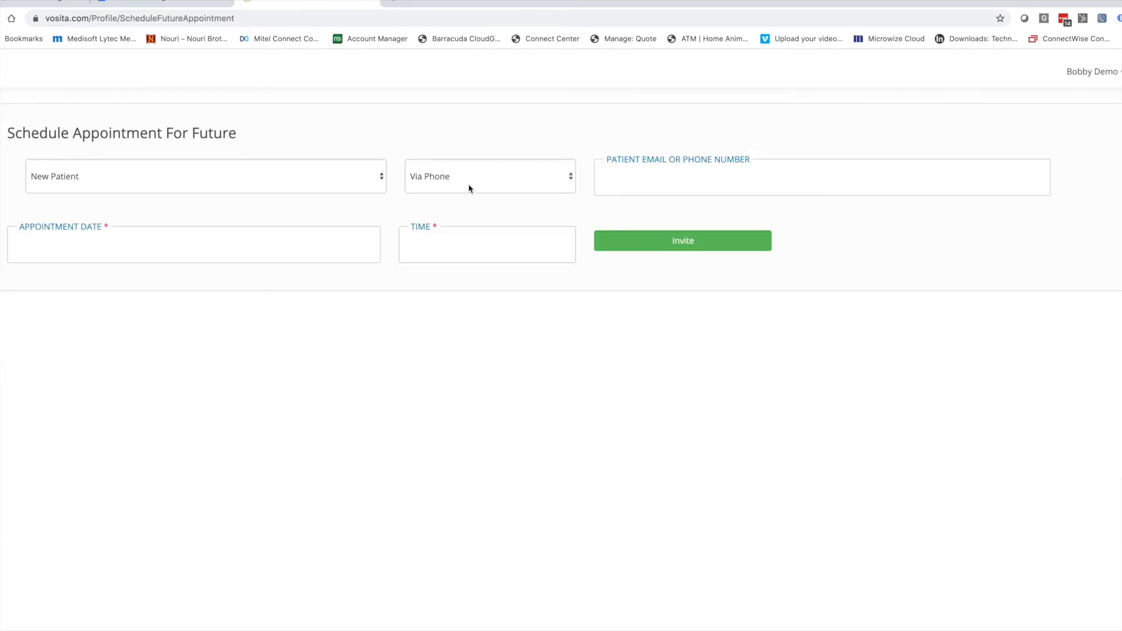
{"action": "left_click", "coordinate": [447, 176]}
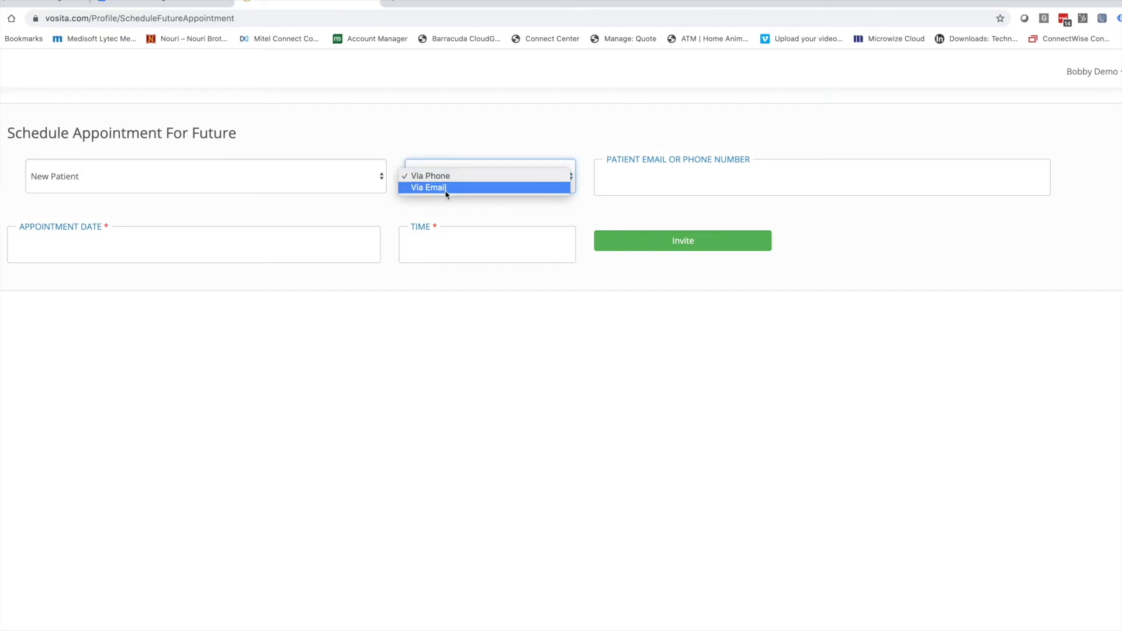
{"action": "left_click", "coordinate": [100, 167]}
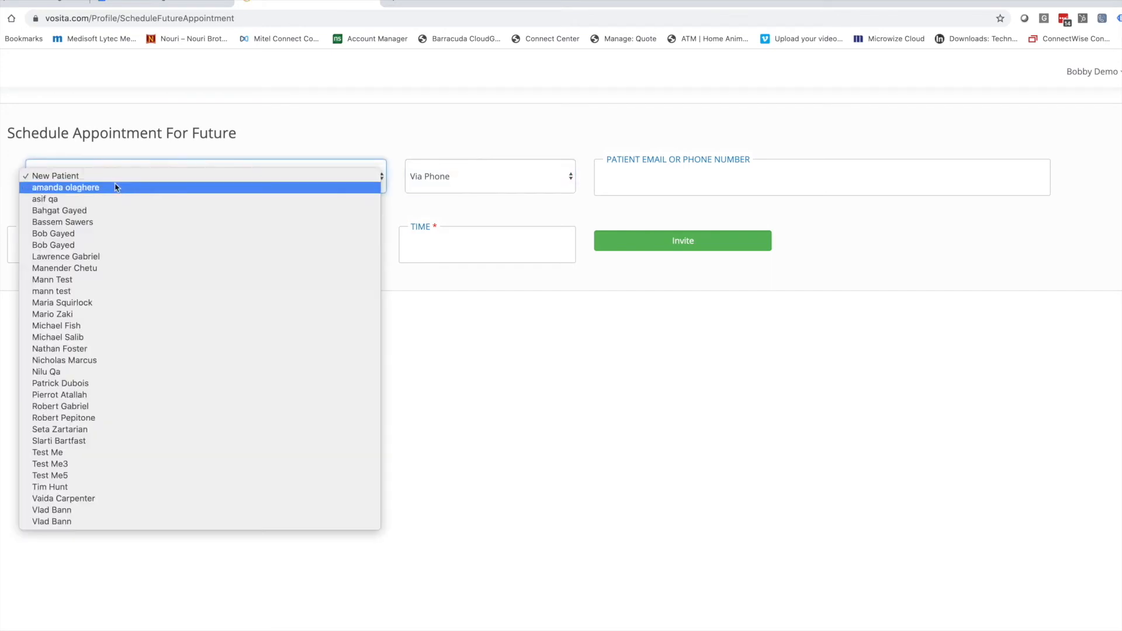
{"action": "left_click", "coordinate": [111, 211]}
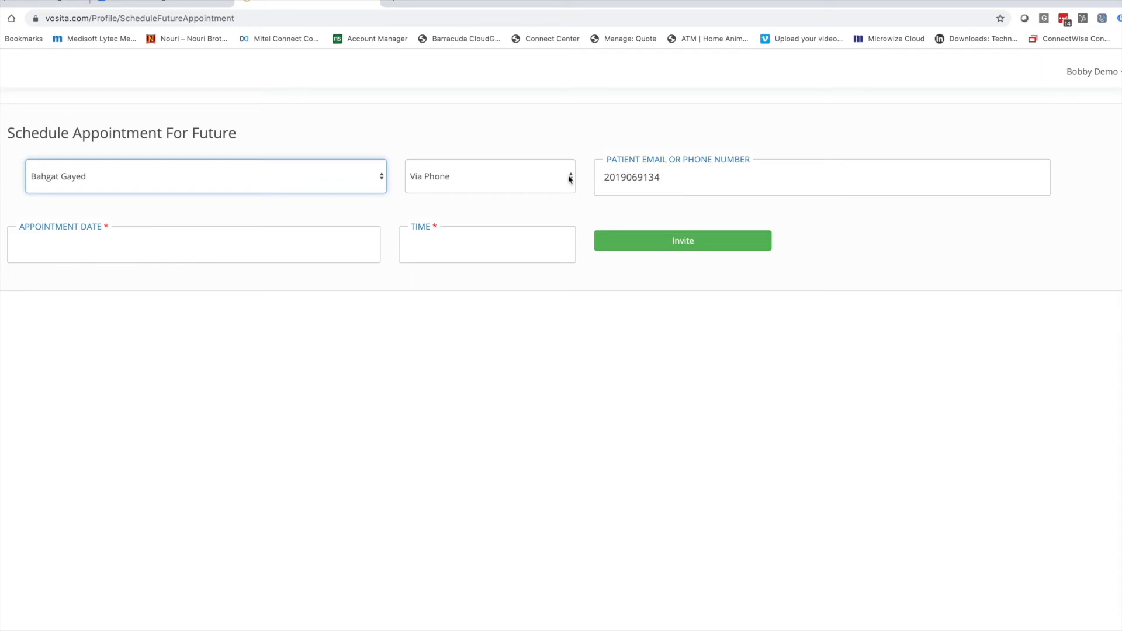
{"action": "left_click", "coordinate": [513, 181]}
{"action": "left_click", "coordinate": [511, 188]}
Schedule it for 05/14/2020 at 7:00 AM and send the invitation link.
{"action": "left_click", "coordinate": [149, 240]}
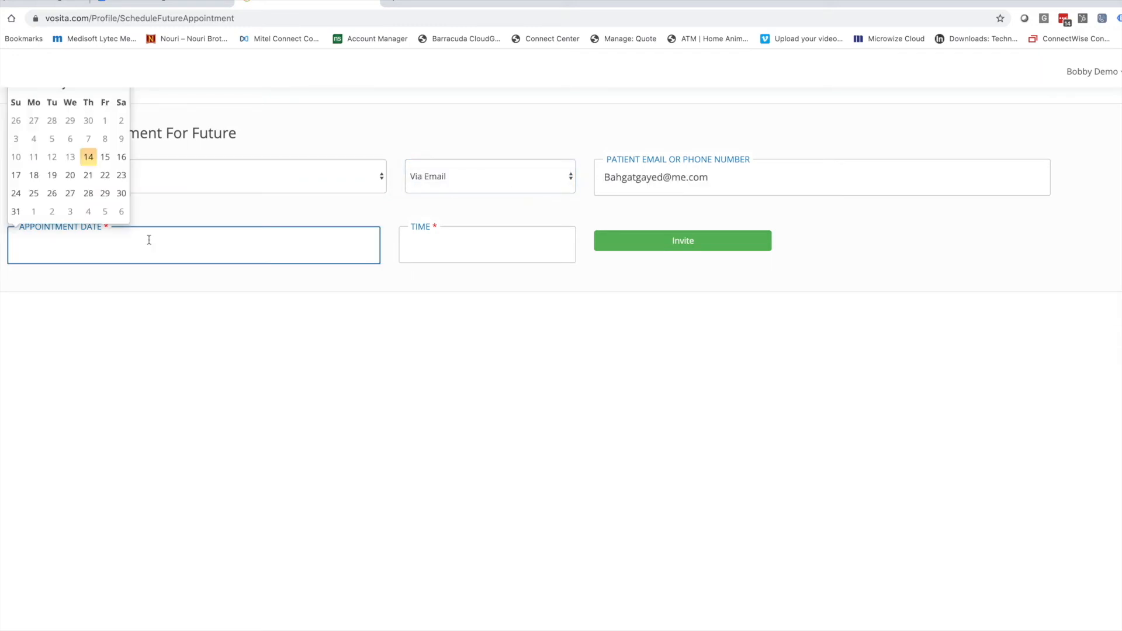
{"action": "left_click", "coordinate": [90, 160]}
{"action": "left_click", "coordinate": [480, 252]}
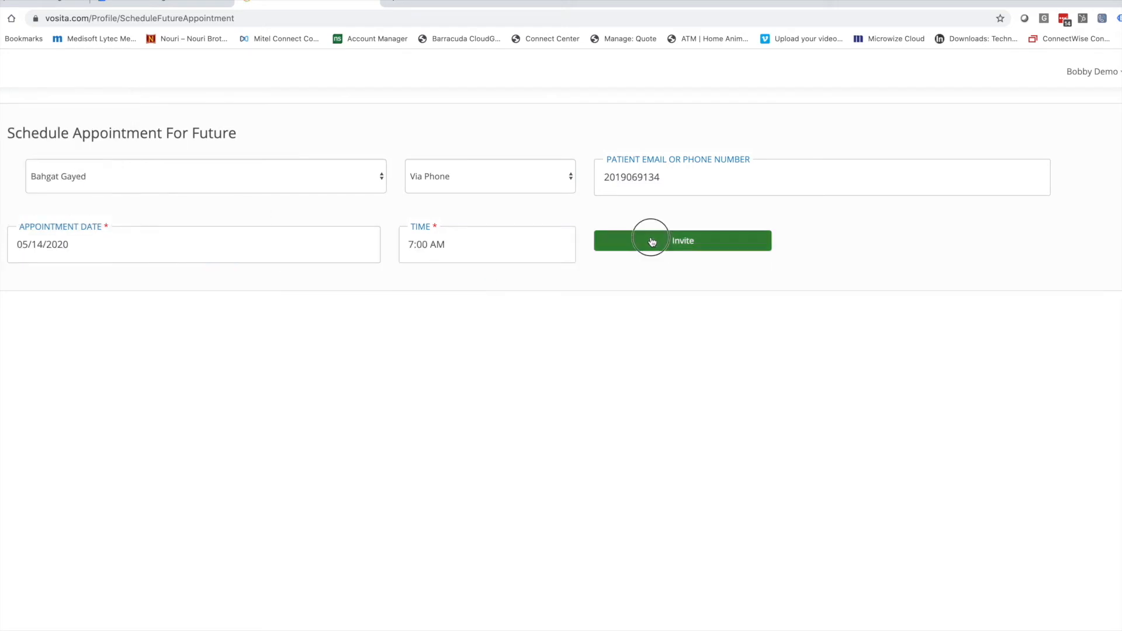
{"action": "left_click", "coordinate": [653, 243]}
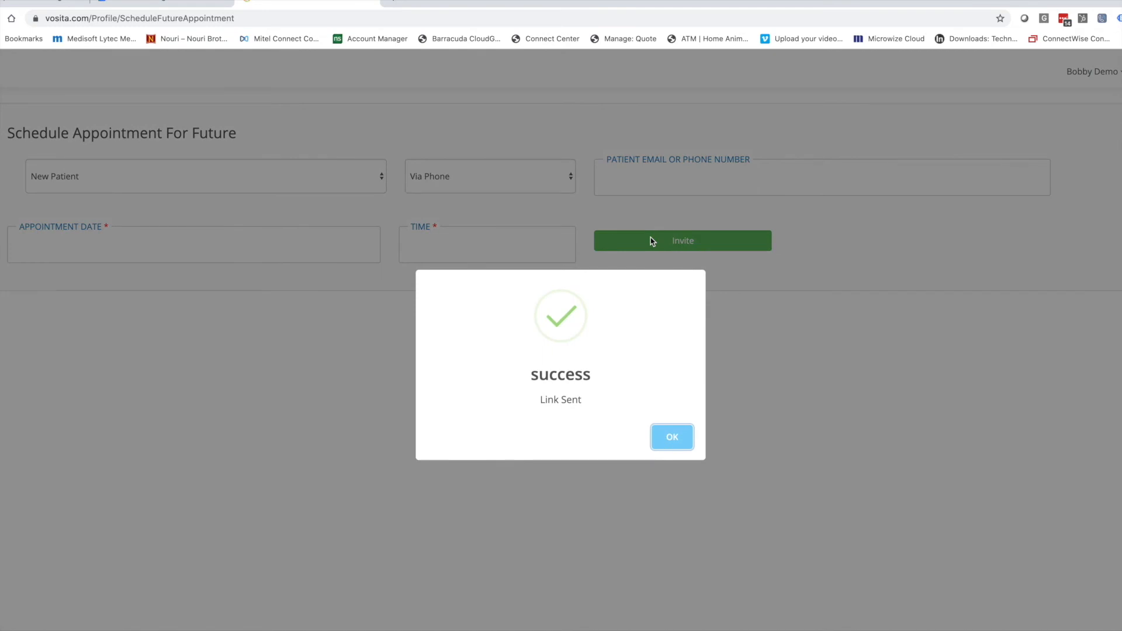
{"action": "left_click", "coordinate": [672, 438]}
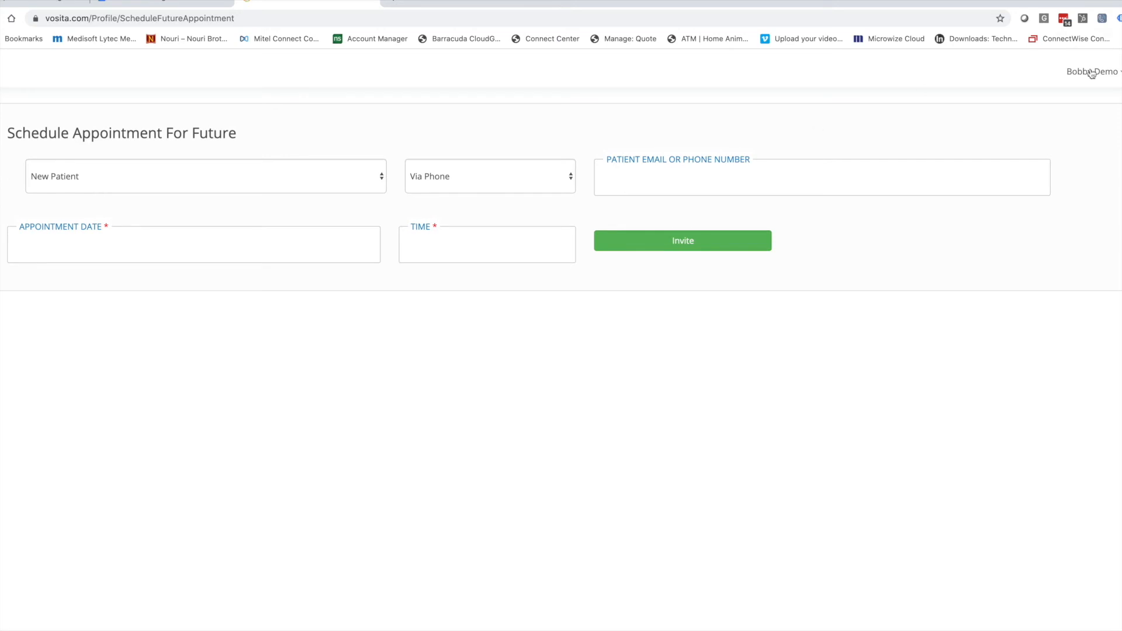
Filter upcoming appointments to Today and review the new 7:00 AM patient's details.
{"action": "left_click", "coordinate": [70, 359]}
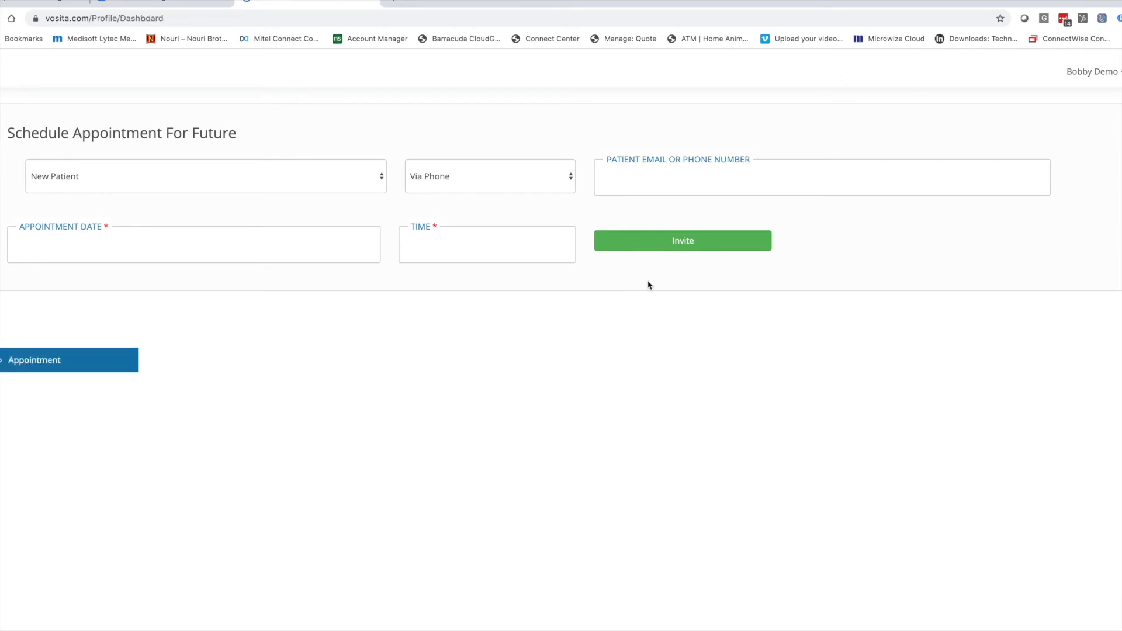
{"action": "left_click", "coordinate": [1061, 141]}
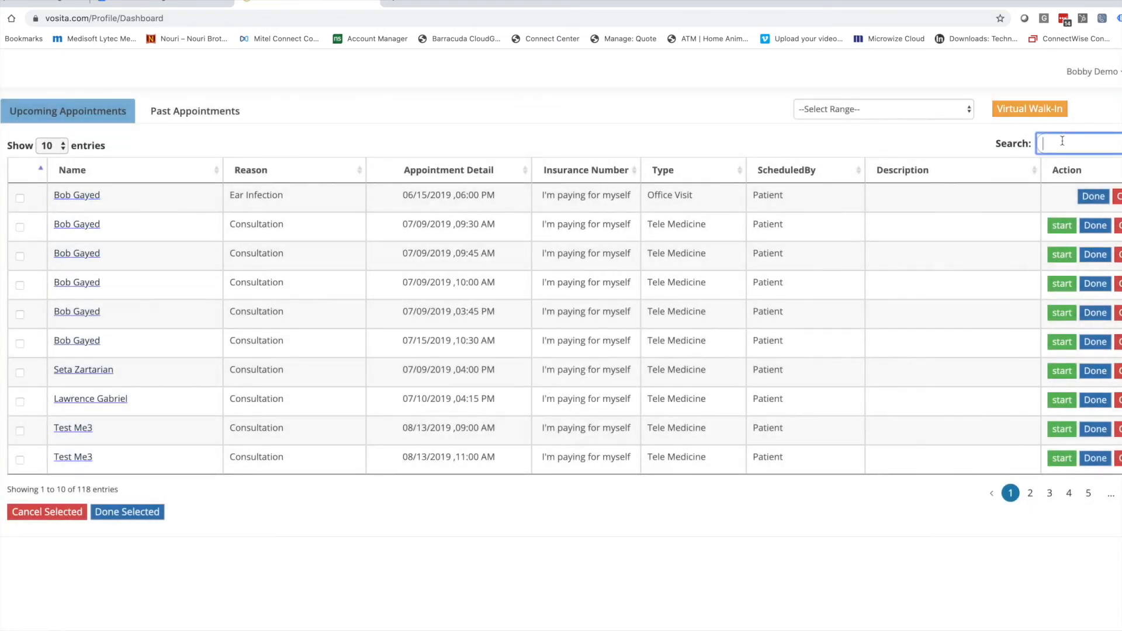
{"action": "left_click", "coordinate": [894, 115]}
{"action": "left_click", "coordinate": [830, 125]}
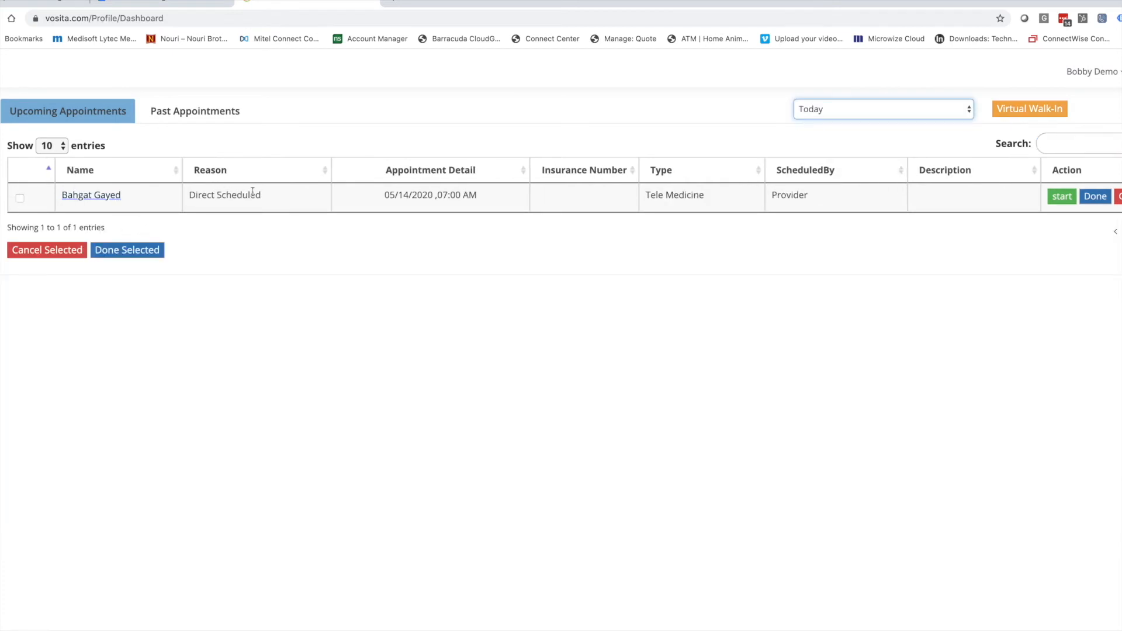
{"action": "left_click", "coordinate": [87, 198]}
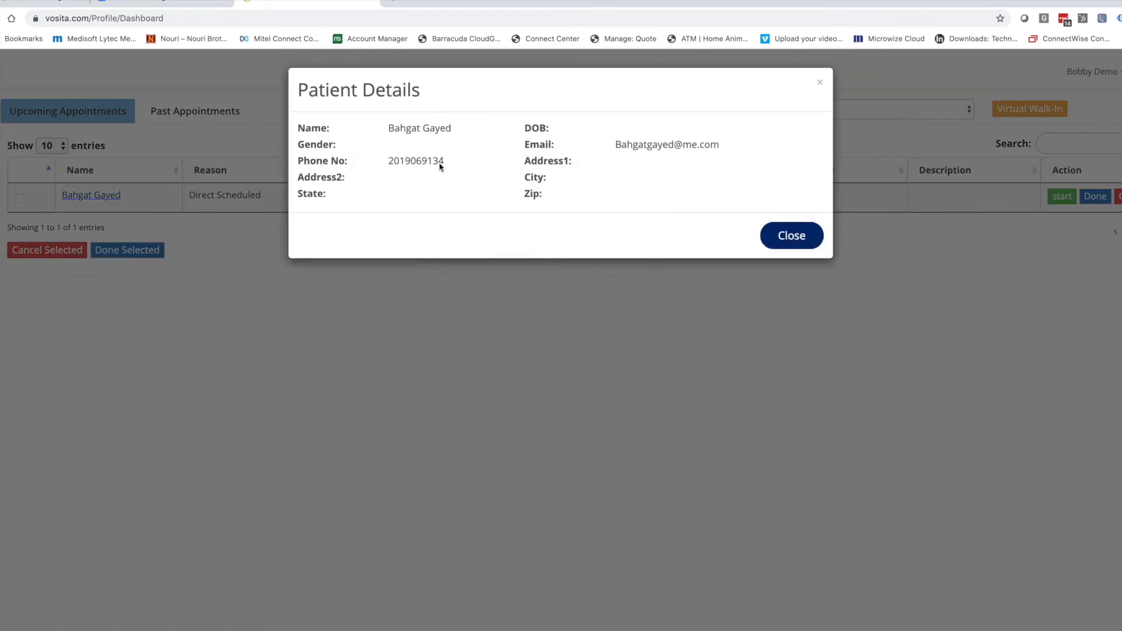
{"action": "left_click", "coordinate": [792, 236]}
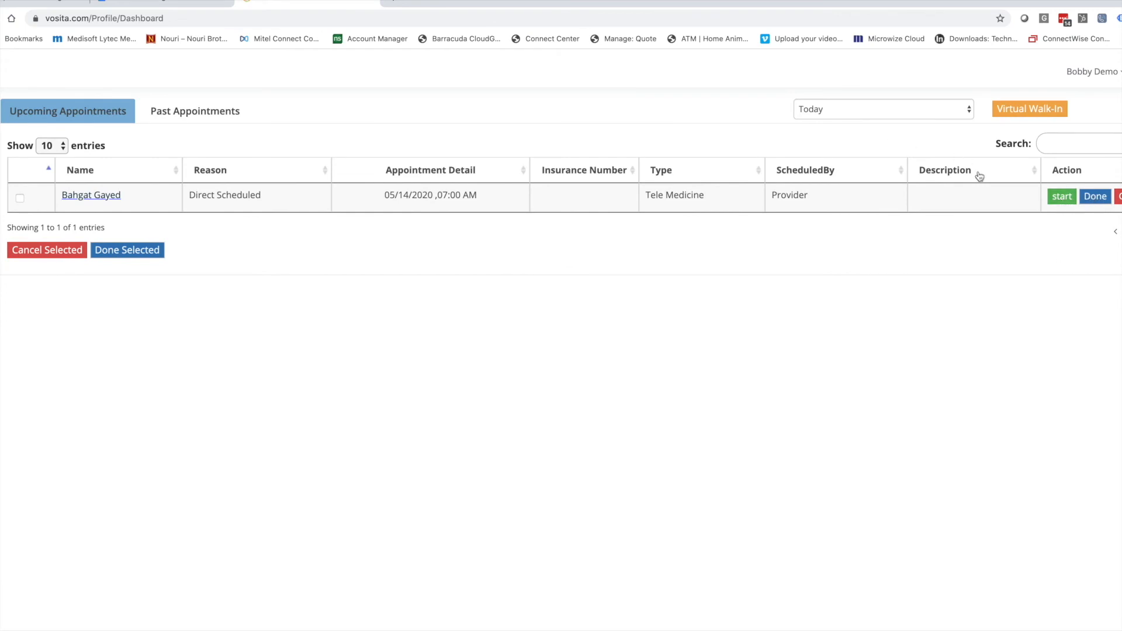
{"action": "mouse_move", "coordinate": [2, 218]}
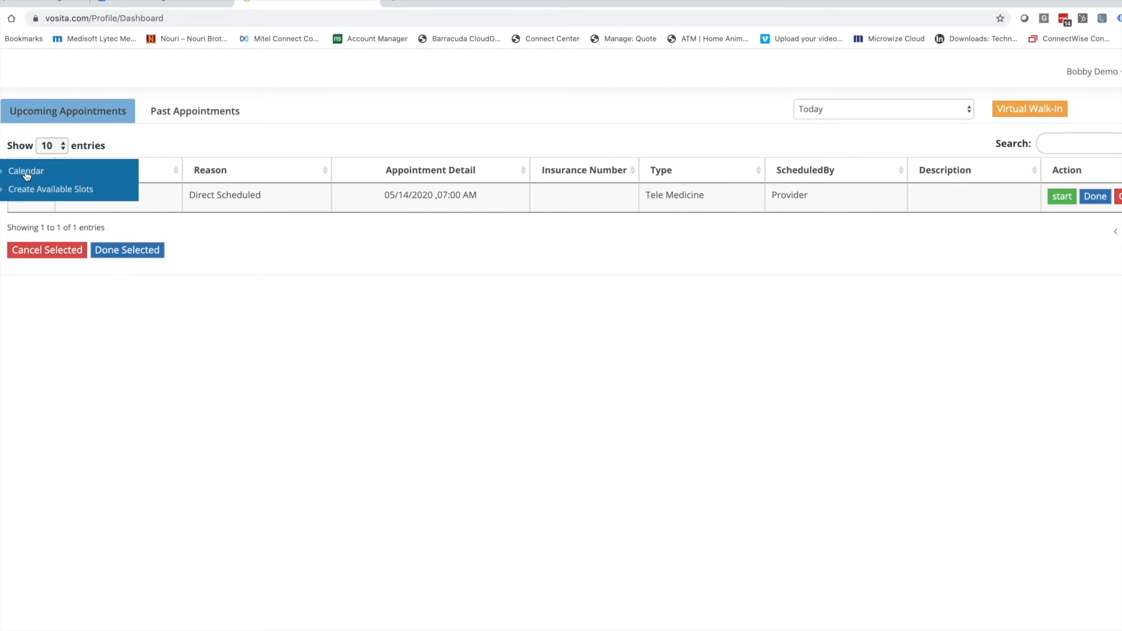
Open Create Available Slots and keep the prefilled practice location.
{"action": "left_click", "coordinate": [37, 188]}
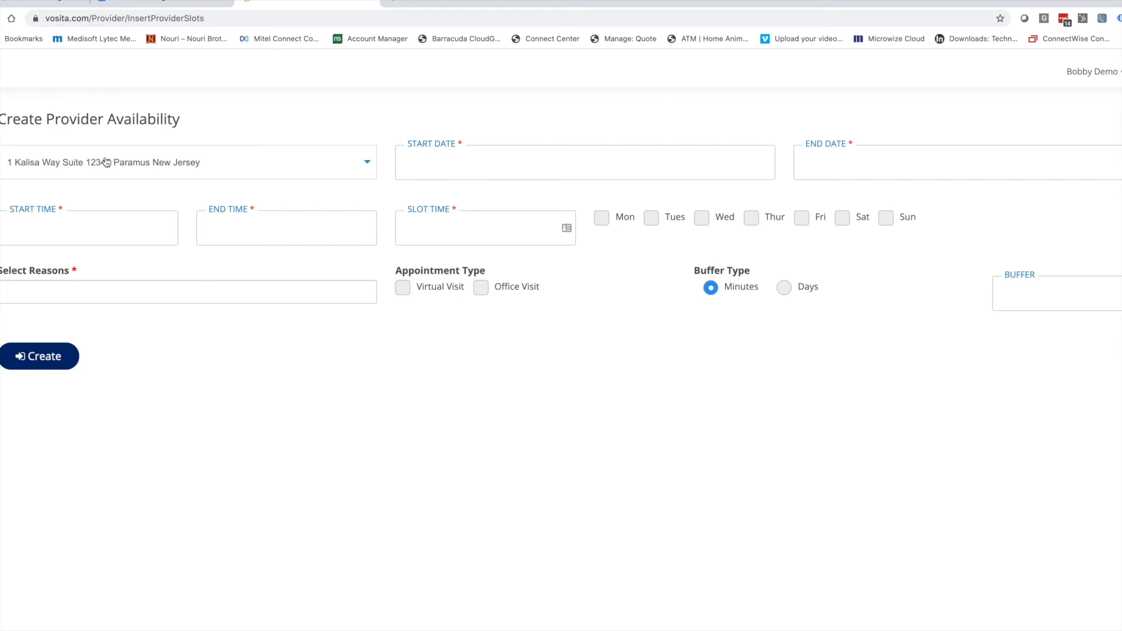
{"action": "left_click", "coordinate": [54, 159]}
{"action": "left_click", "coordinate": [56, 160]}
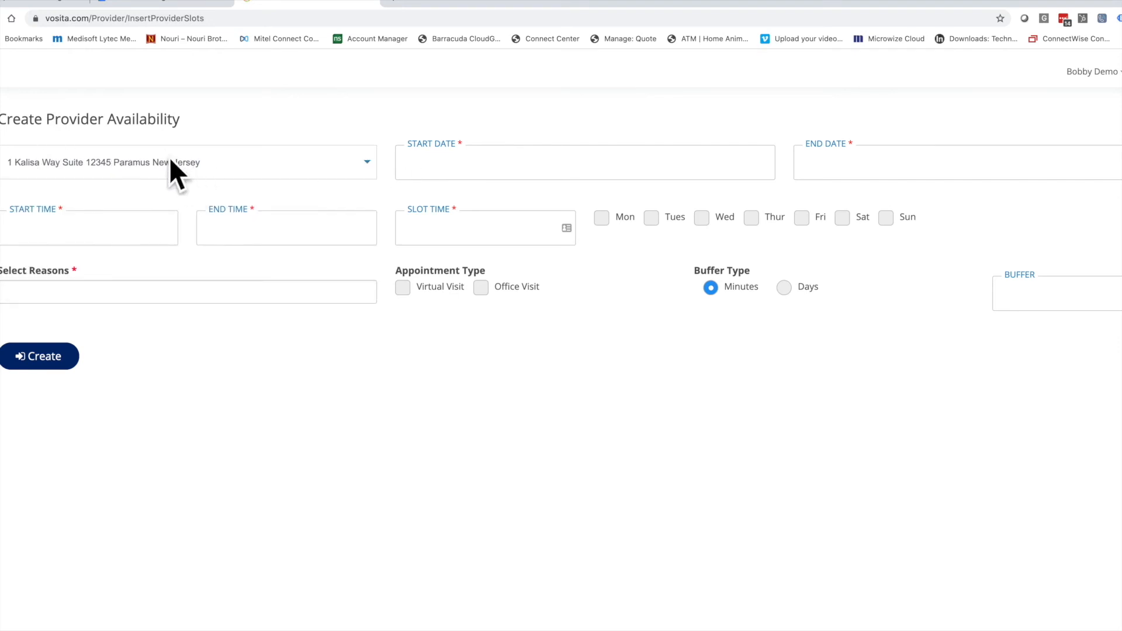